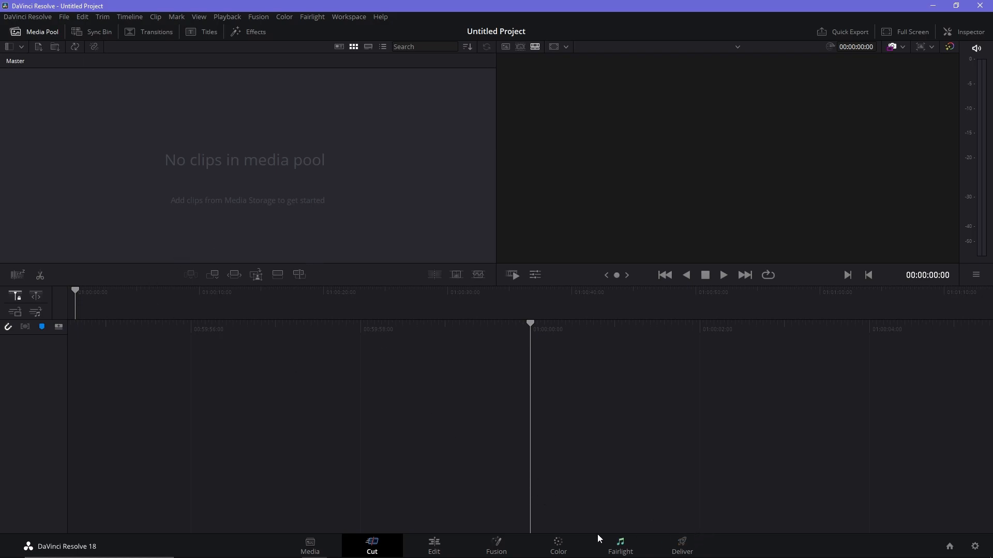
# On the Edit page, import "POV you get called to clear supermarket holding zombies" from the Desktop and place it at the timeline's start
pyautogui.click(434, 545)
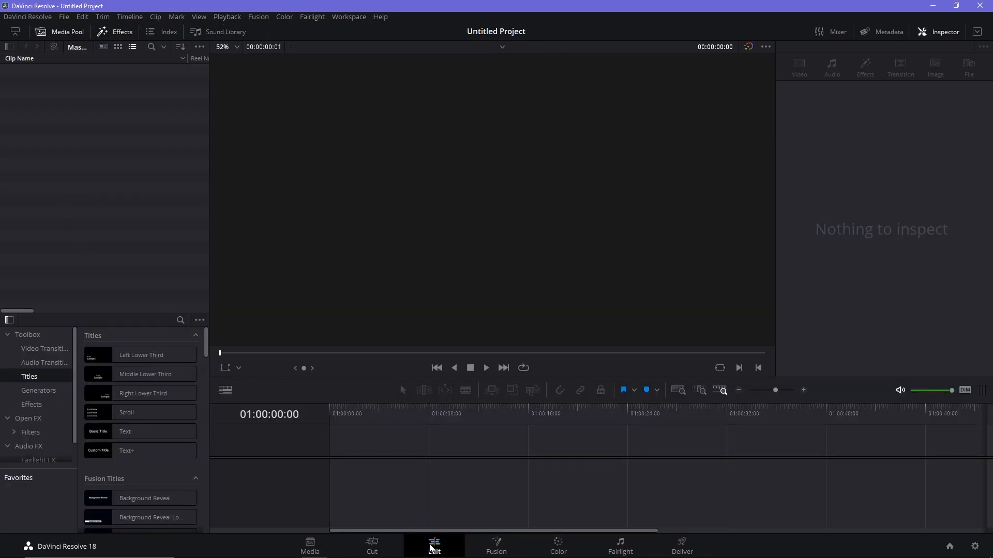
pyautogui.rightClick(54, 111)
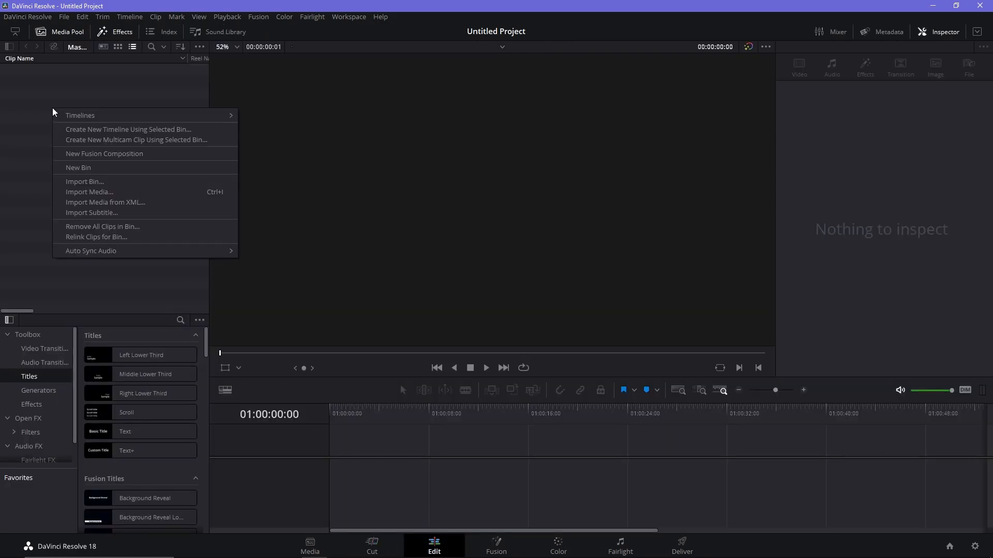
pyautogui.click(98, 194)
pyautogui.scroll(-2, 361, 339)
pyautogui.doubleClick(430, 279)
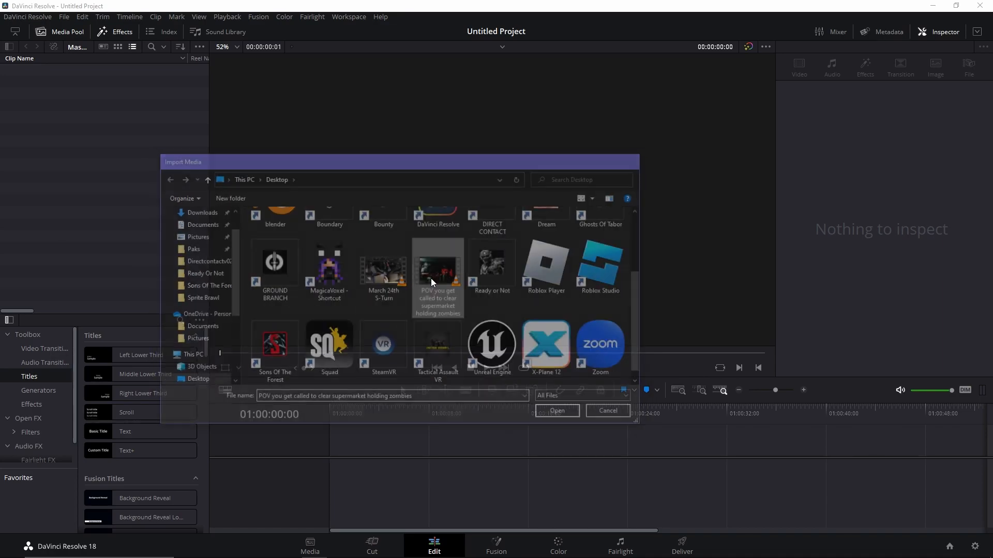
pyautogui.click(584, 321)
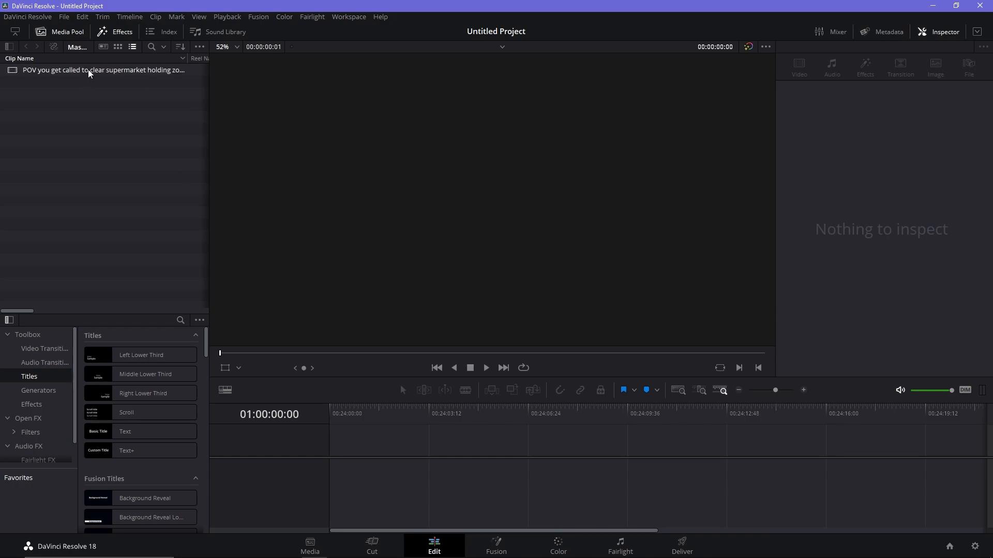
pyautogui.moveTo(89, 74); pyautogui.dragTo(333, 471)
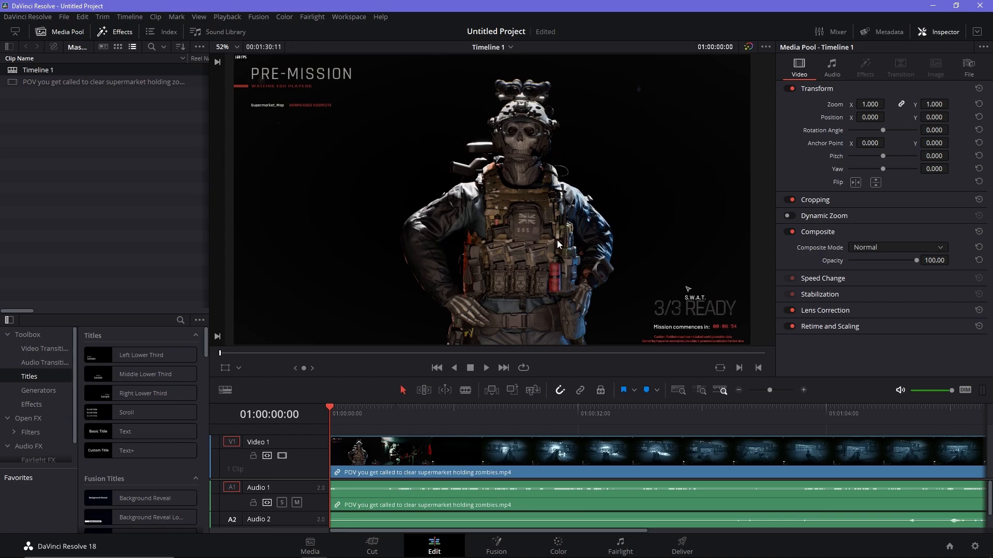
# Enable Linked Selection and reselect the clip so its video and audio are picked together
pyautogui.click(563, 470)
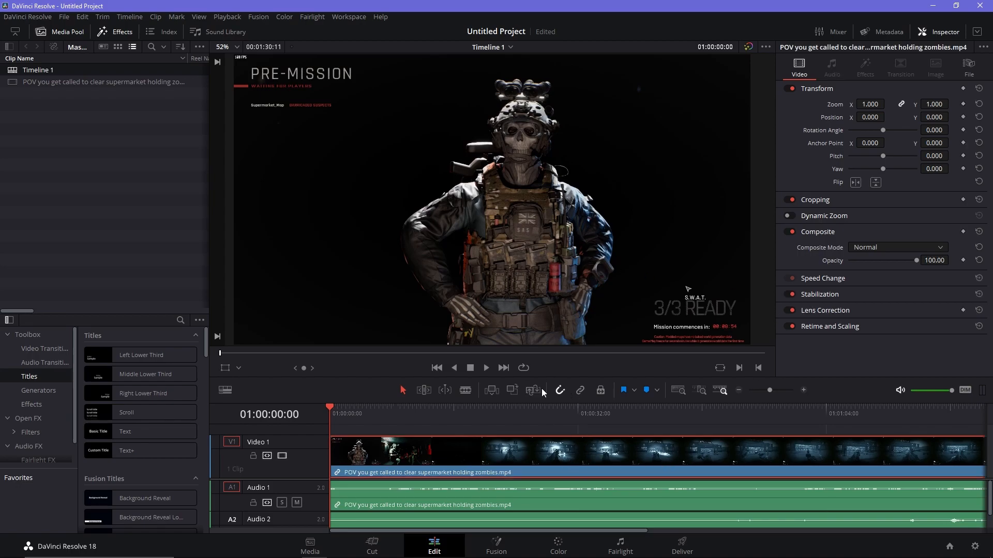
pyautogui.click(583, 388)
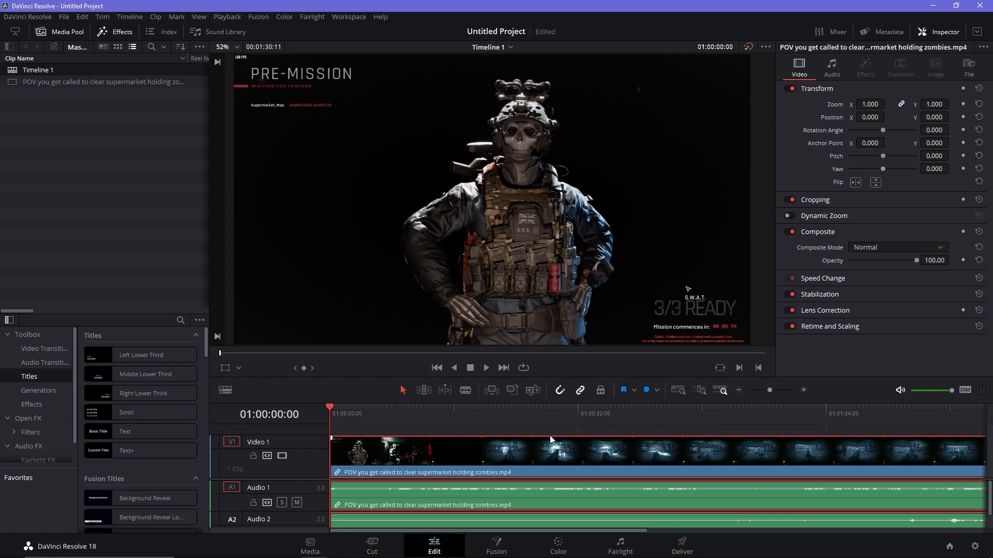
pyautogui.click(597, 428)
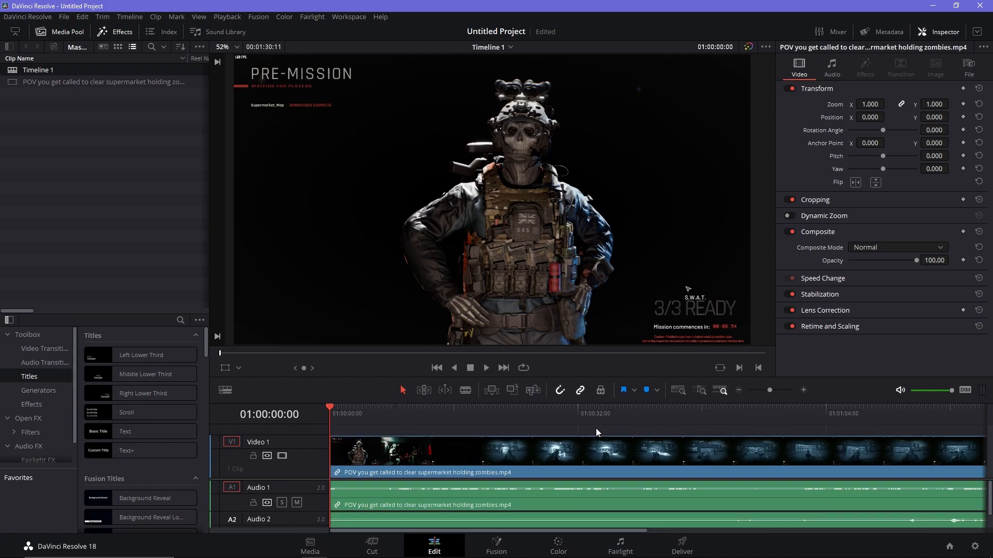
pyautogui.click(583, 449)
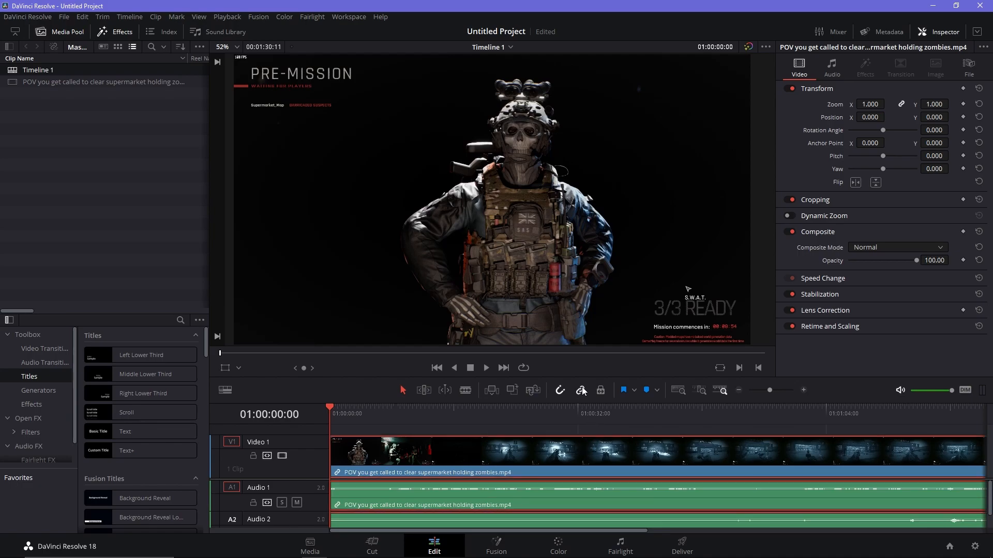
# Disable Linked Selection and select the clip's video, Audio 1 and Audio 2 parts individually
pyautogui.click(581, 391)
pyautogui.click(600, 427)
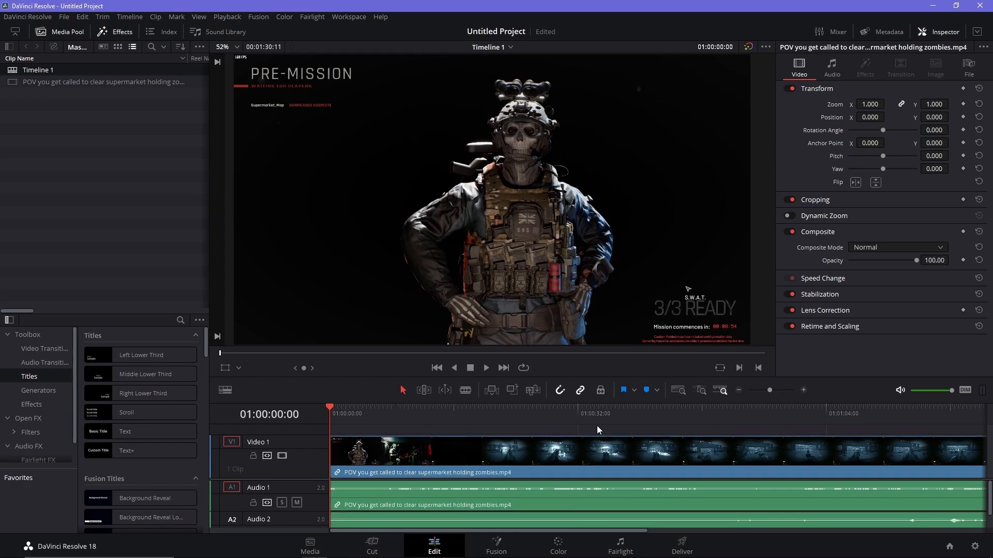
pyautogui.click(609, 525)
pyautogui.click(610, 455)
pyautogui.click(620, 517)
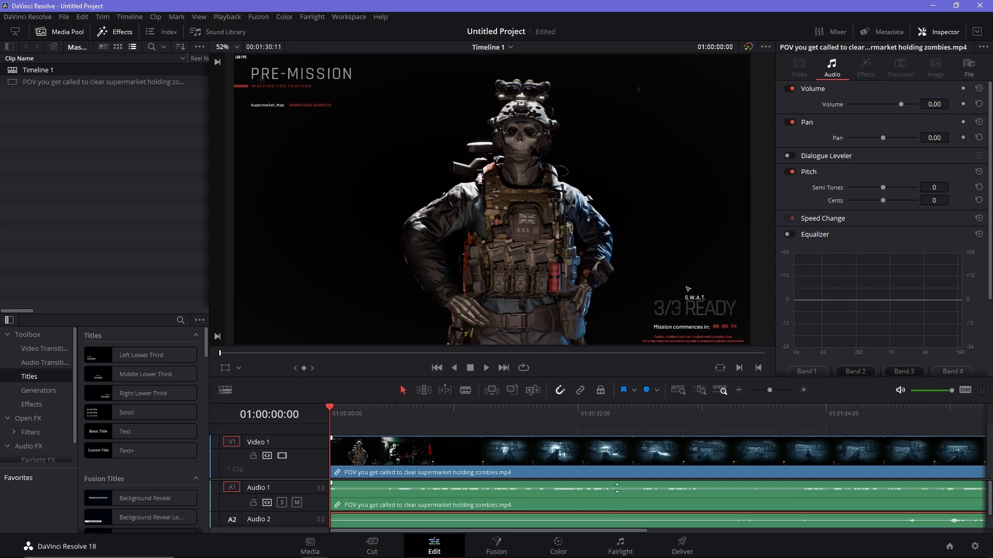
pyautogui.click(592, 504)
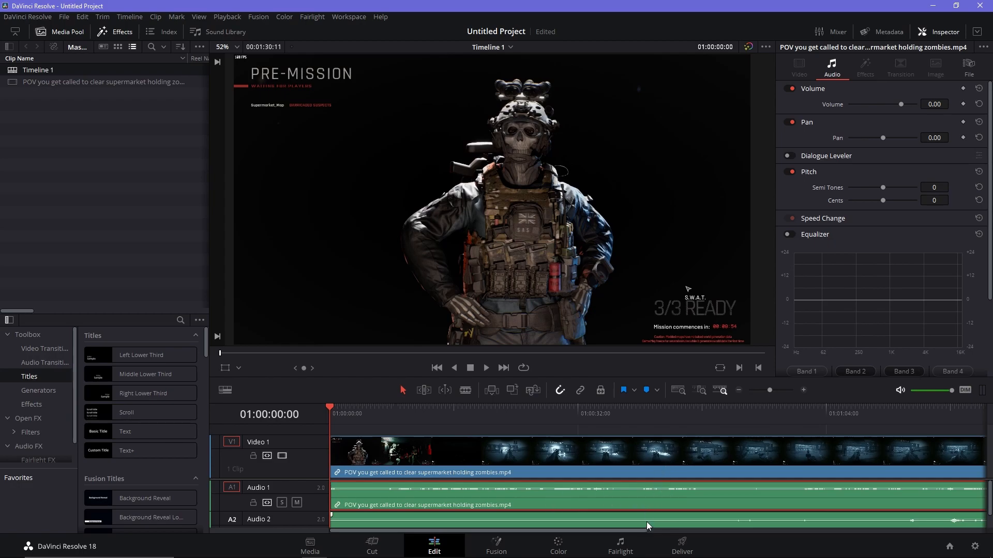
pyautogui.click(667, 516)
pyautogui.click(651, 492)
pyautogui.click(589, 515)
# Split only the Audio 1 clip at 01:00:39:35 and again at 01:00:48:07
pyautogui.click(651, 506)
pyautogui.moveTo(640, 422)
pyautogui.mouseDown()
pyautogui.moveTo(681, 431)
pyautogui.moveTo(652, 432)
pyautogui.moveTo(700, 433)
pyautogui.moveTo(636, 437)
pyautogui.mouseUp()
pyautogui.hotkey('ctrl', 'b')
pyautogui.moveTo(664, 415); pyautogui.dragTo(703, 421)
pyautogui.click(715, 497)
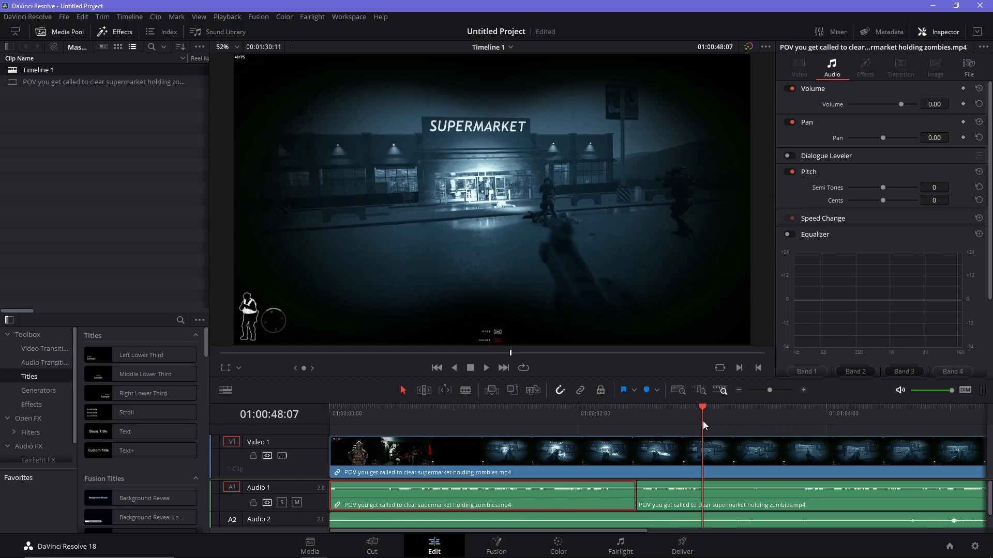
pyautogui.hotkey('ctrl', 'b')
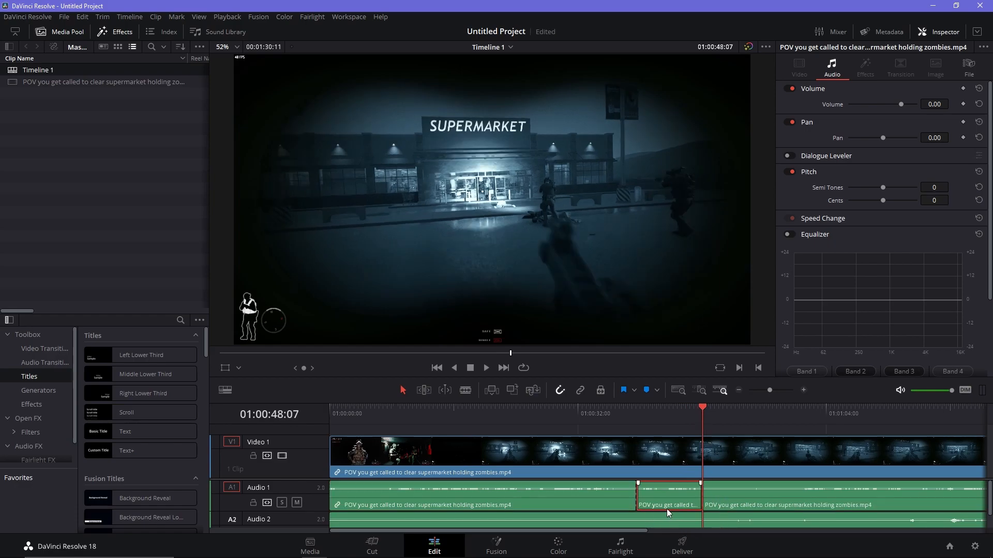
# Compare deleting the middle Audio 1 section with its gap kept against ripple deleting the same section
pyautogui.press('BackSpace')
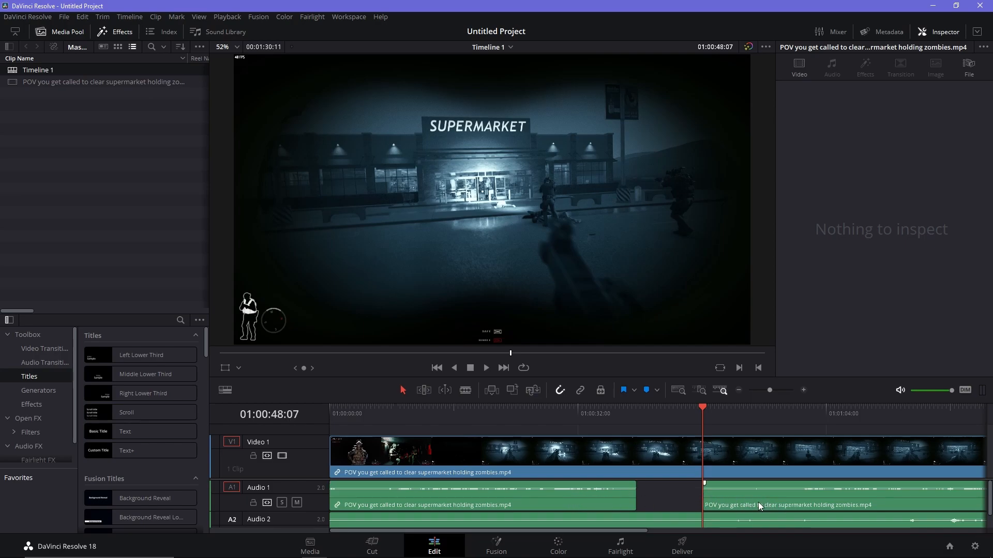
pyautogui.hotkey('ctrl', 'z')
pyautogui.click(678, 498)
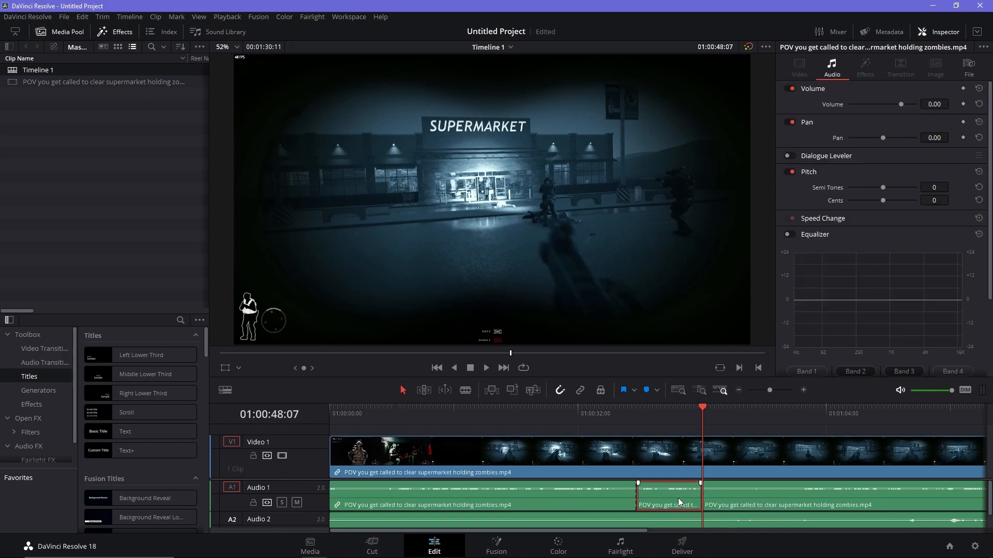
pyautogui.press('Delete')
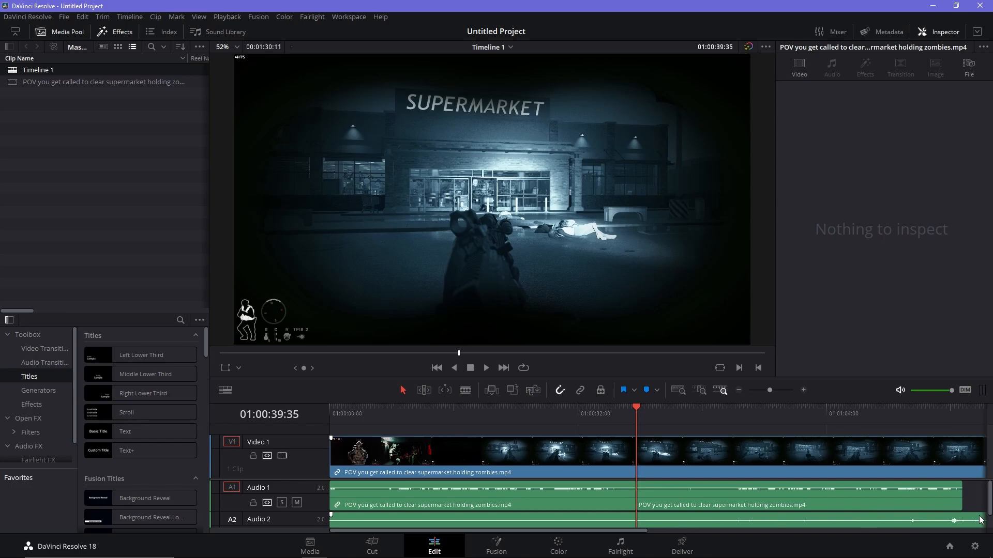
# Undo the ripple delete and the cuts made in the Audio 1 clip
pyautogui.hotkey('ctrl', 'z')
pyautogui.hotkey('ctrl', 'z')
pyautogui.hotkey('ctrl', 'z')
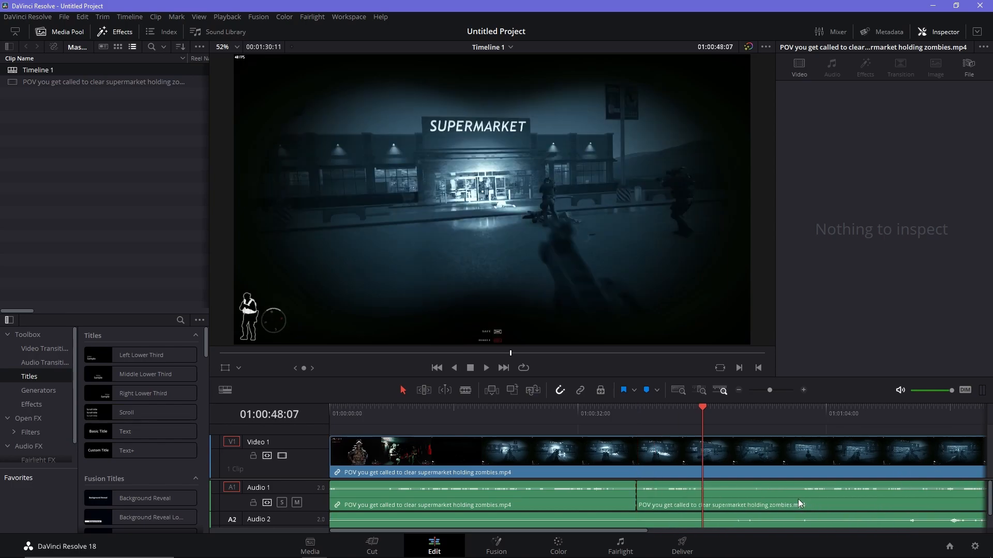
# Move the playhead to 01:00:09:11 and turn Linked Selection on, selecting the clip's video and audio together
pyautogui.moveTo(496, 414); pyautogui.dragTo(401, 422)
pyautogui.click(594, 464)
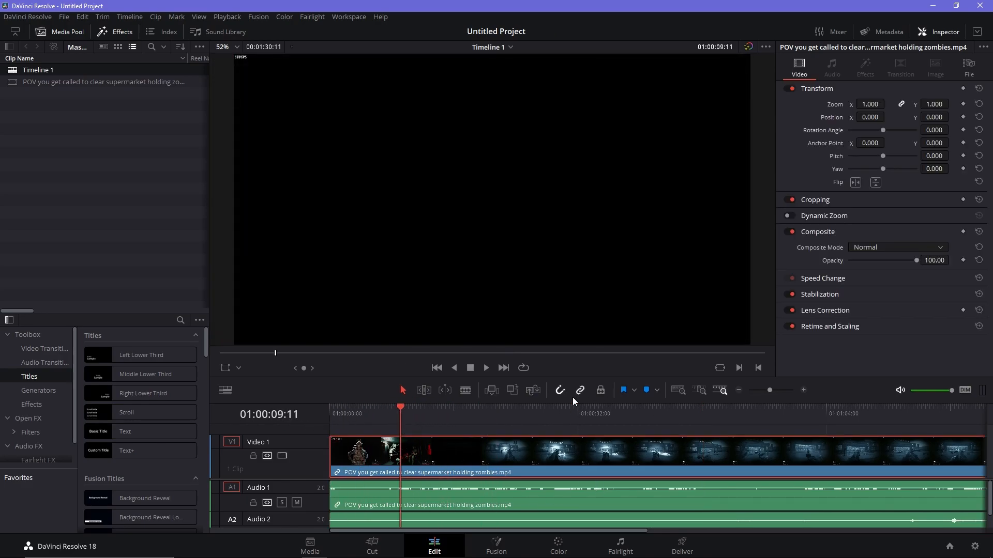
pyautogui.keyDown('ctrl'); pyautogui.click(620, 494); pyautogui.keyUp('ctrl')
pyautogui.click(616, 429)
pyautogui.click(613, 497)
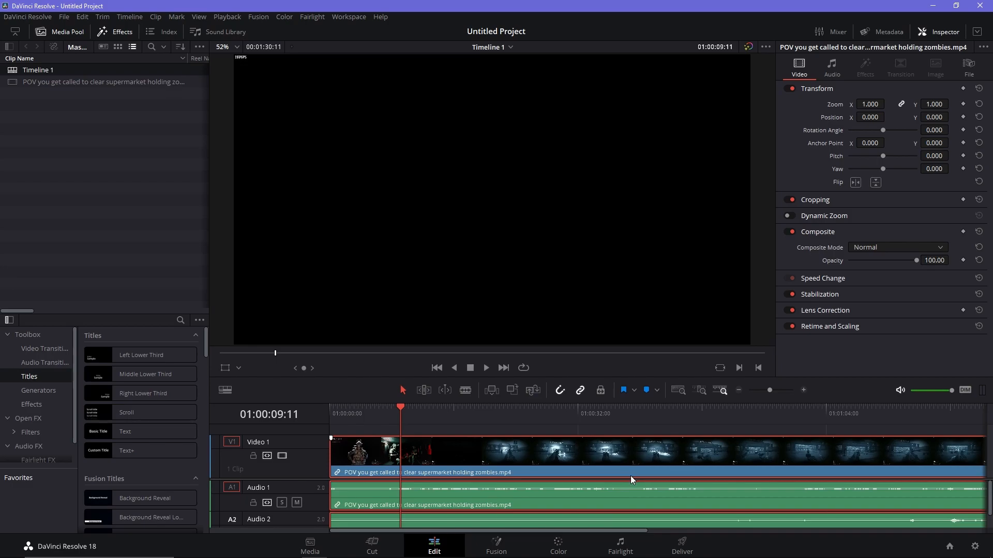
# Examine the full length of the clip and its two audio tracks in the timeline
pyautogui.scroll(-2, 630, 475)
pyautogui.scroll(2, 631, 476)
pyautogui.scroll(-4, 631, 476)
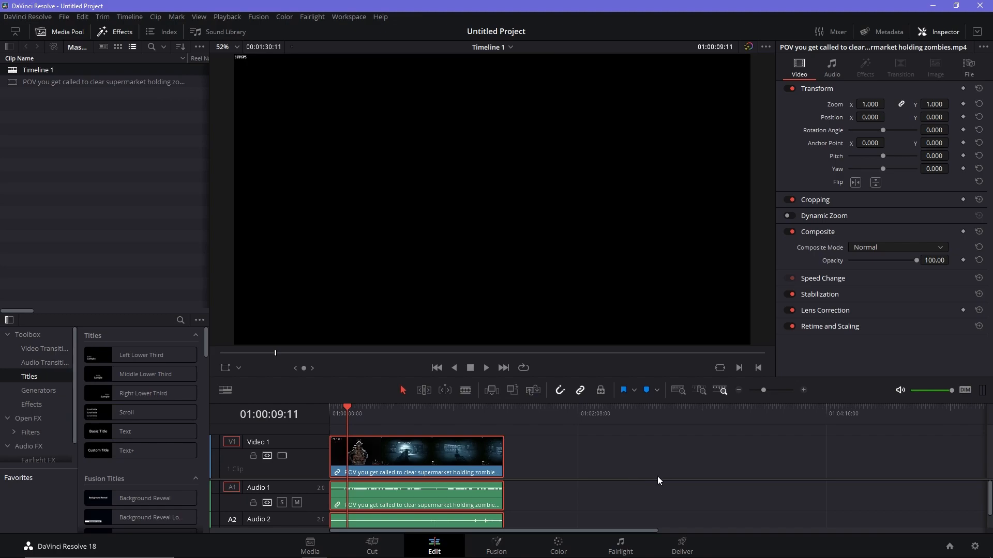
pyautogui.scroll(-1, 543, 507)
pyautogui.scroll(1, 944, 504)
pyautogui.scroll(-1, 944, 504)
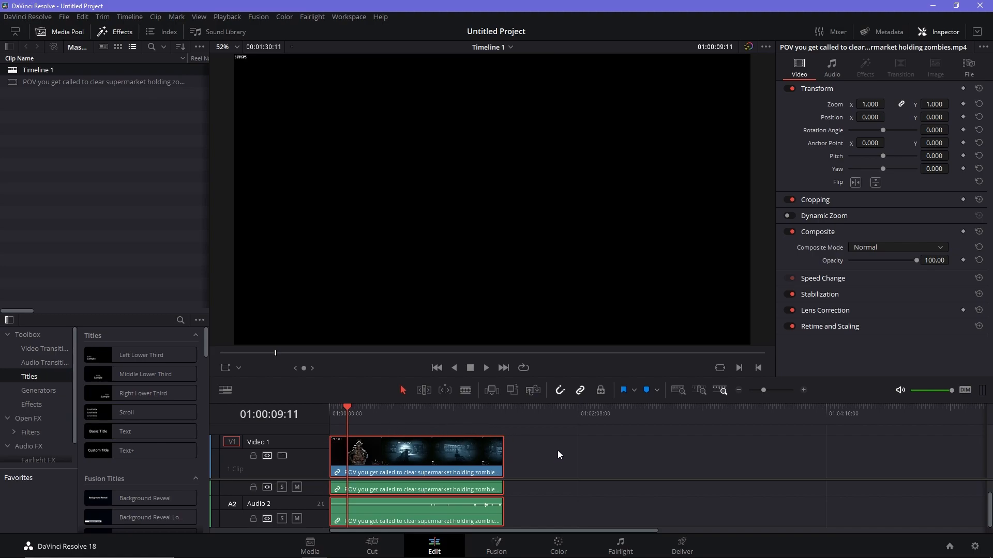
pyautogui.scroll(1, 553, 492)
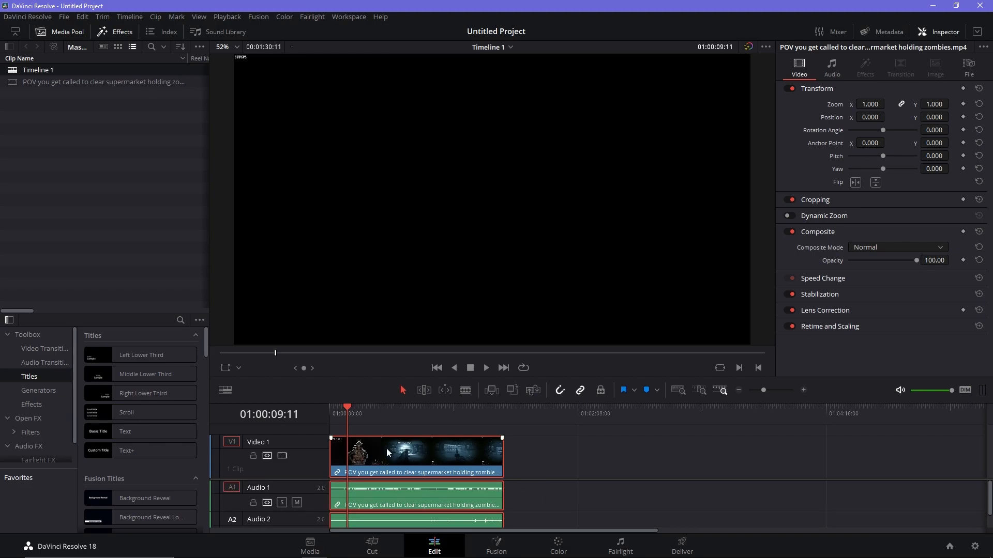
pyautogui.scroll(1, 386, 448)
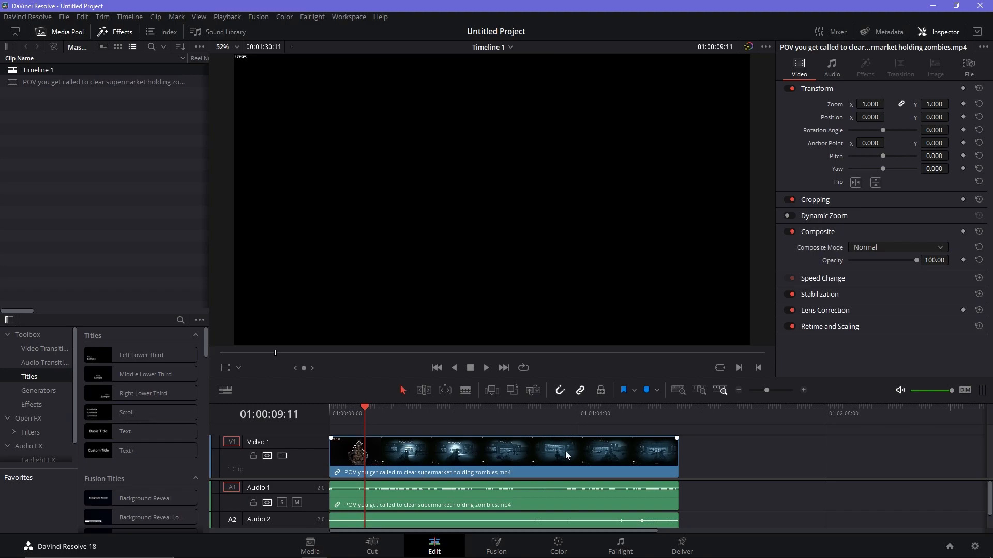
# Switch the project's timeline format to vertical resolution and save the project settings
pyautogui.click(974, 546)
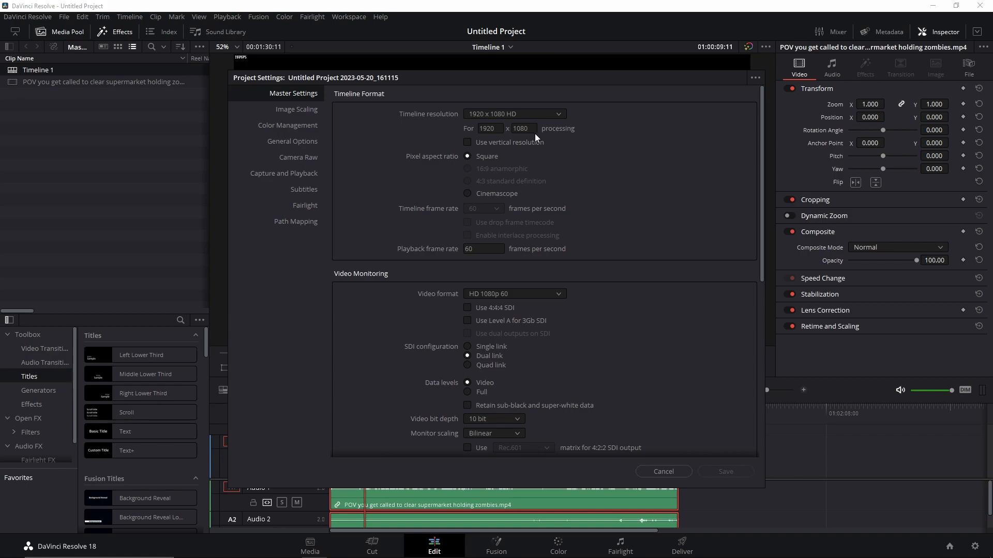
pyautogui.click(467, 143)
pyautogui.click(724, 472)
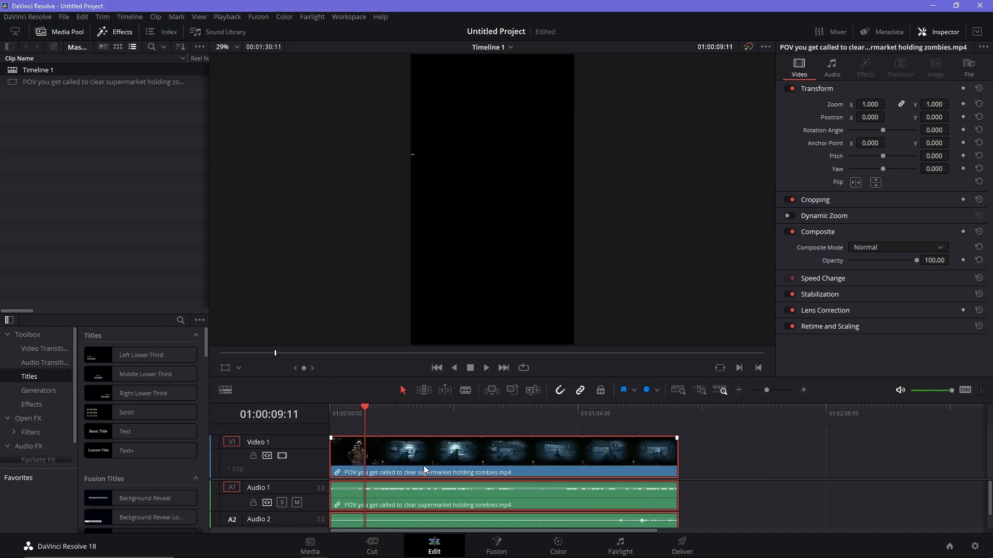
# Move the playhead to 01:00:22:31 and set the clip's linked X and Y Zoom to 3.16 to fill the vertical frame
pyautogui.moveTo(376, 413); pyautogui.dragTo(417, 418)
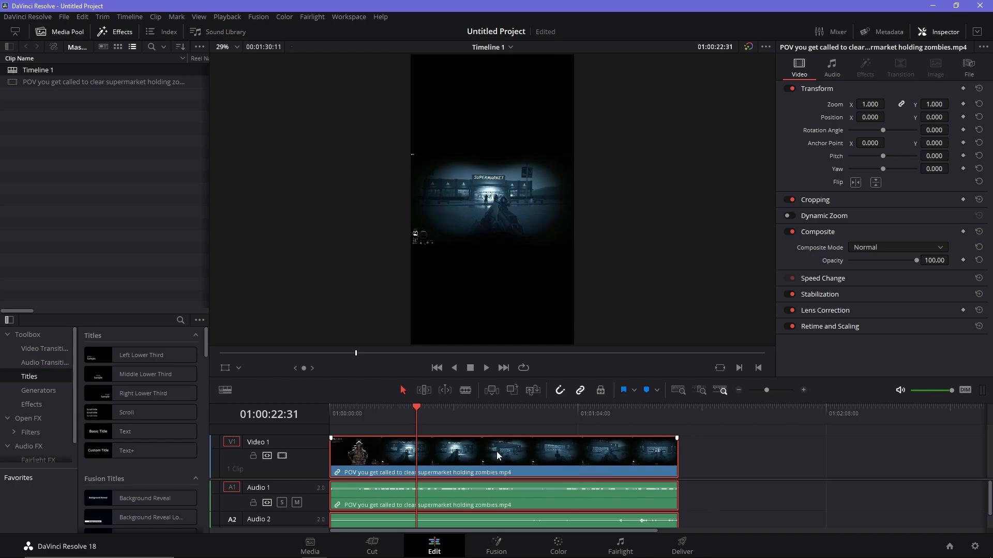
pyautogui.click(871, 105)
pyautogui.click(868, 104)
pyautogui.doubleClick(869, 104)
pyautogui.click(787, 119)
pyautogui.click(938, 101)
pyautogui.moveTo(863, 105); pyautogui.dragTo(887, 104)
pyautogui.click(869, 104)
pyautogui.doubleClick(862, 104)
pyautogui.write('3.16')
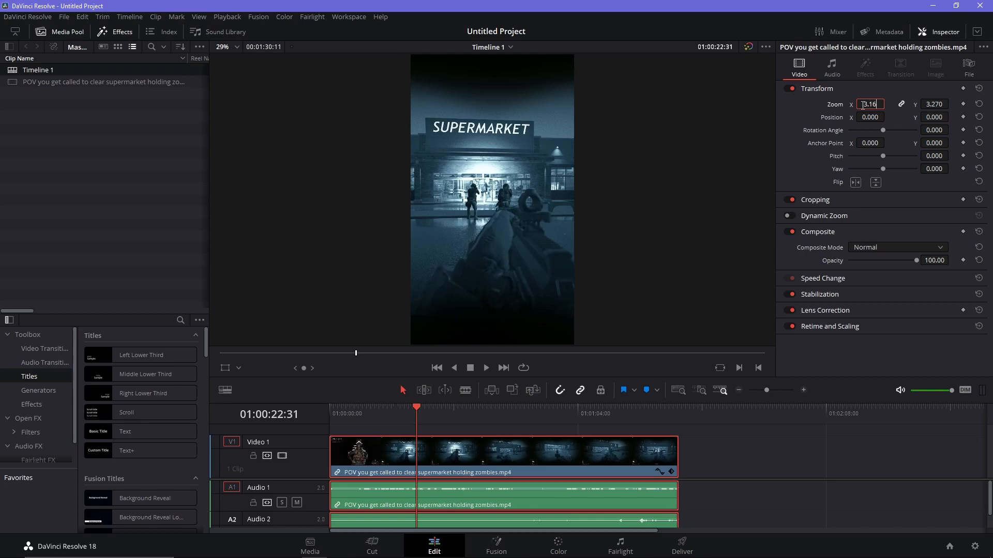
pyautogui.press('Return')
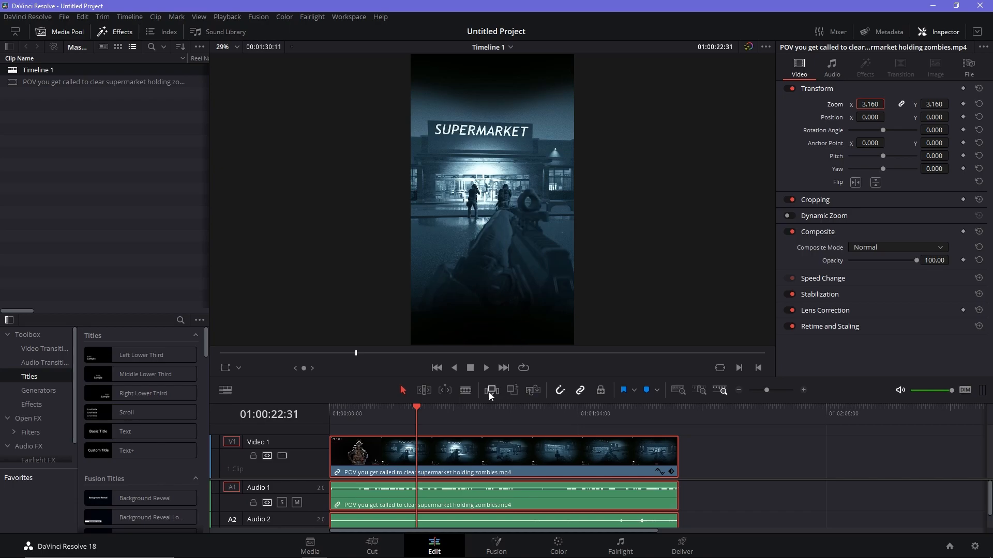
# Try shifting the clip horizontally to a Position X of about -78, and undo the shift
pyautogui.click(718, 462)
pyautogui.click(534, 451)
pyautogui.moveTo(872, 118); pyautogui.dragTo(750, 118)
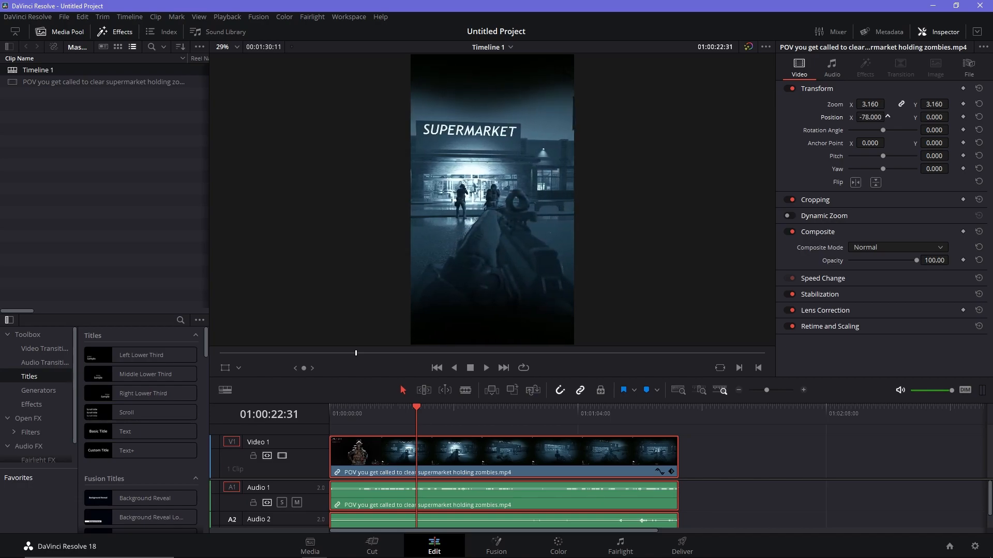
pyautogui.hotkey('ctrl', 'z')
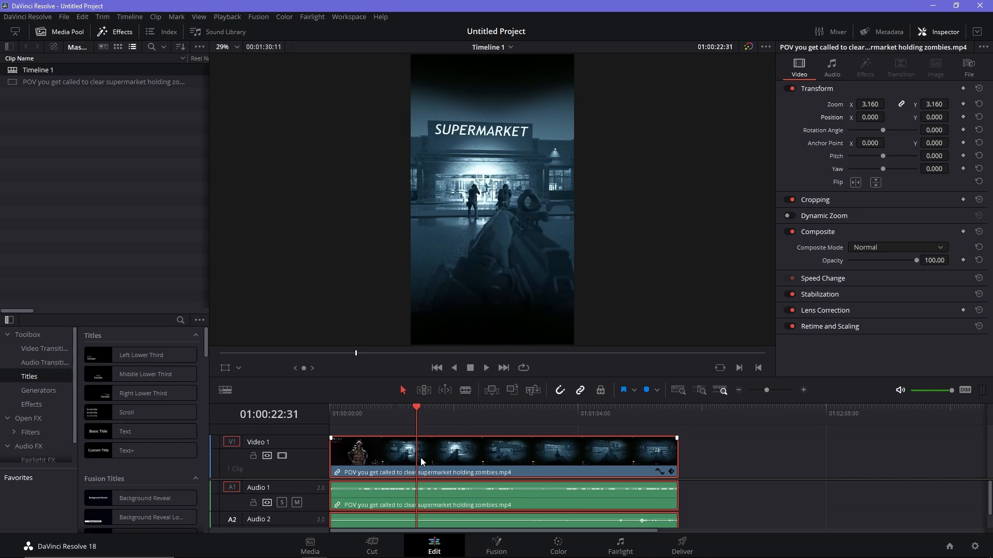
# Raise the volume of the Audio 1 clip in the timeline and play a short stretch to check the sound level
pyautogui.scroll(2, 420, 462)
pyautogui.scroll(-2, 419, 462)
pyautogui.moveTo(544, 487); pyautogui.dragTo(544, 482)
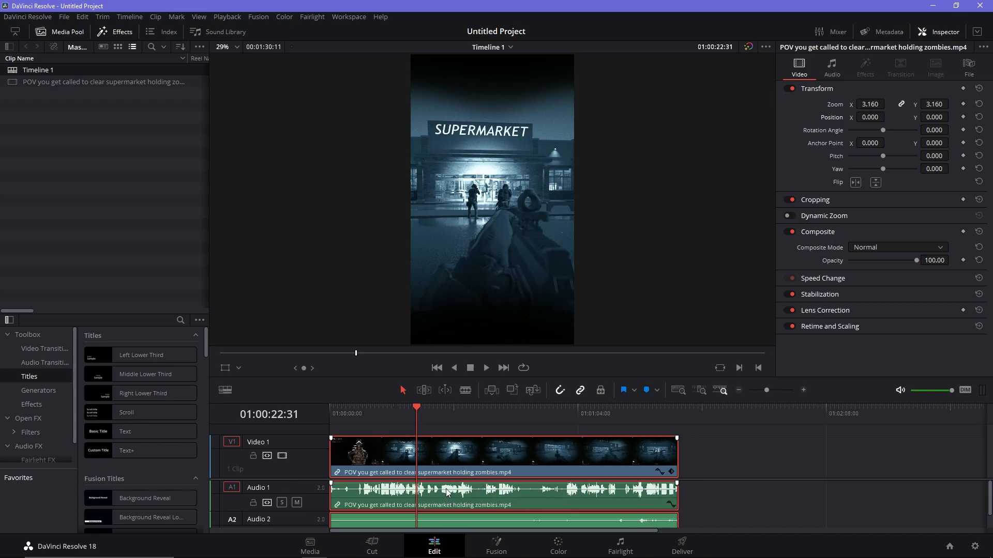
pyautogui.press('space')
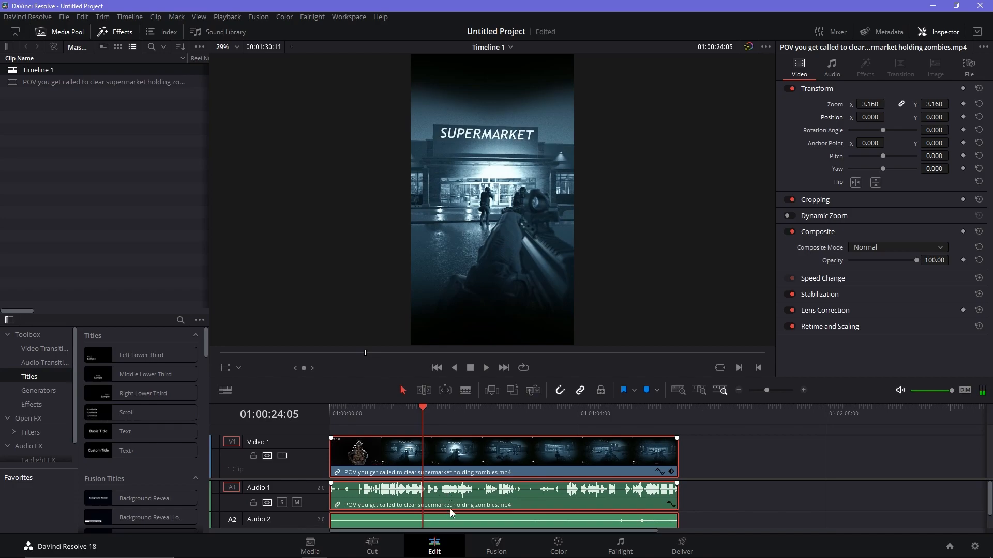
pyautogui.press('XF86AudioLowerVolume')
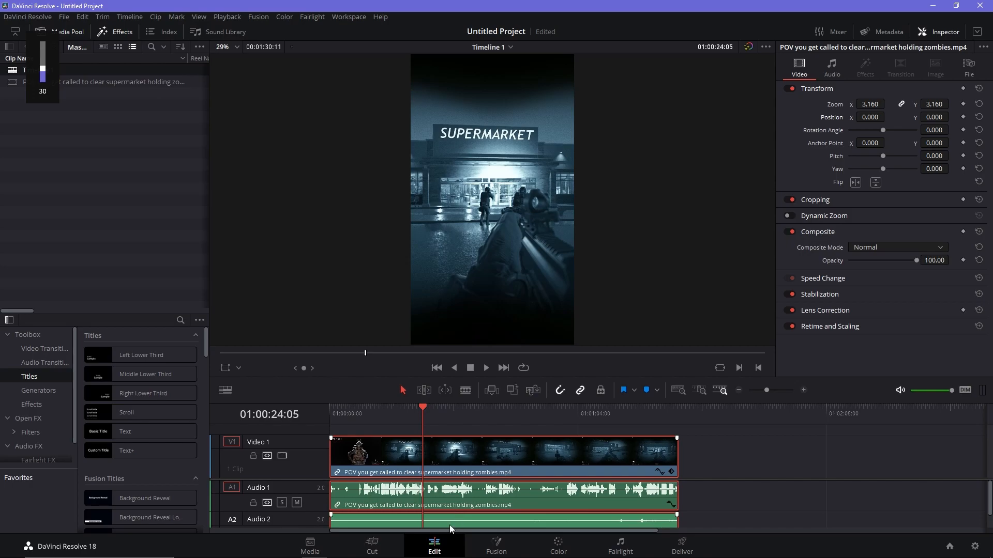
pyautogui.scroll(-2, 594, 488)
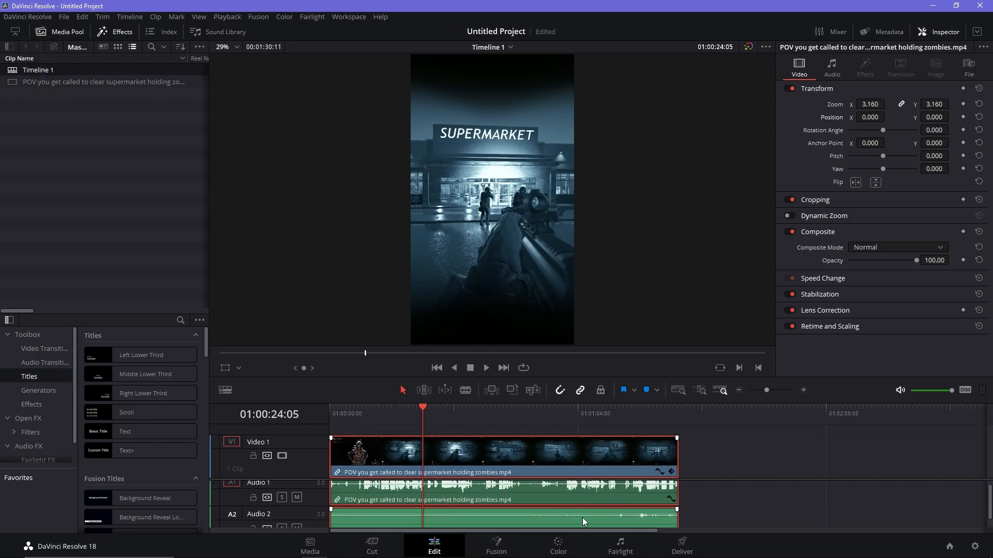
# Raise the Audio 2 clip's volume to 9.09 and turn off linked selection so that only this clip is selected
pyautogui.moveTo(582, 515); pyautogui.dragTo(582, 514)
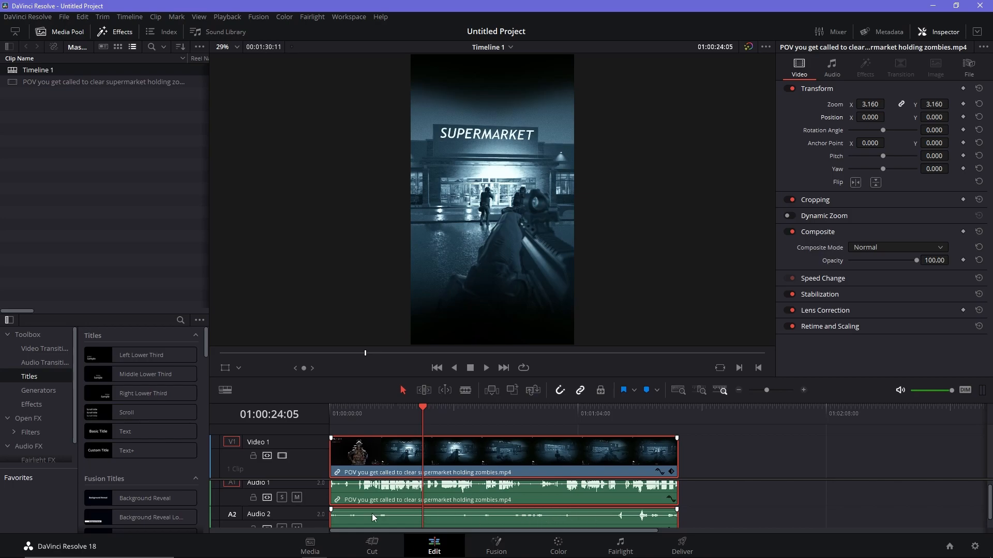
pyautogui.click(648, 519)
pyautogui.click(649, 522)
pyautogui.click(702, 517)
pyautogui.click(548, 522)
pyautogui.click(709, 509)
pyautogui.click(585, 501)
pyautogui.click(588, 519)
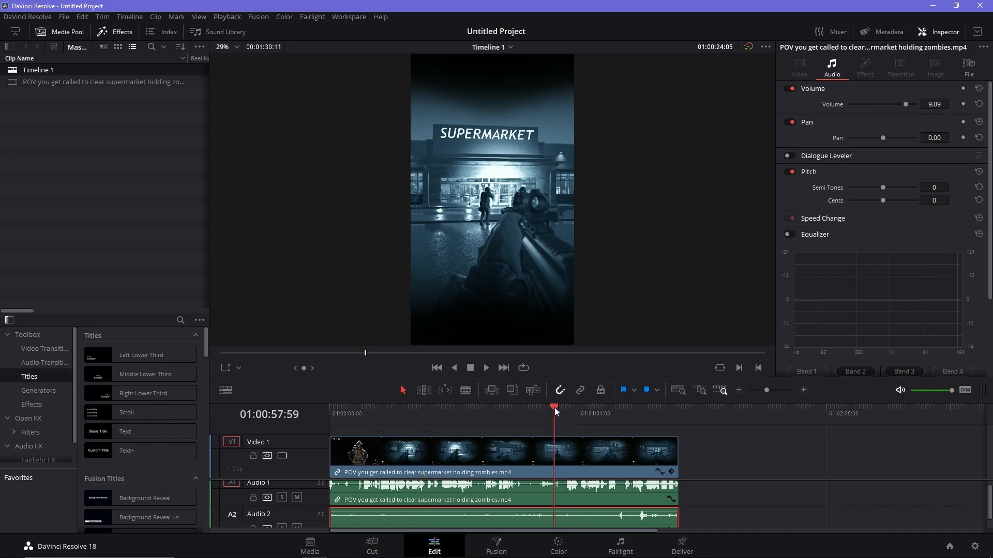
# Split the Audio 2 clip at 01:01:09:11 and 01:01:17:19, and select the segment between the cuts
pyautogui.click(597, 414)
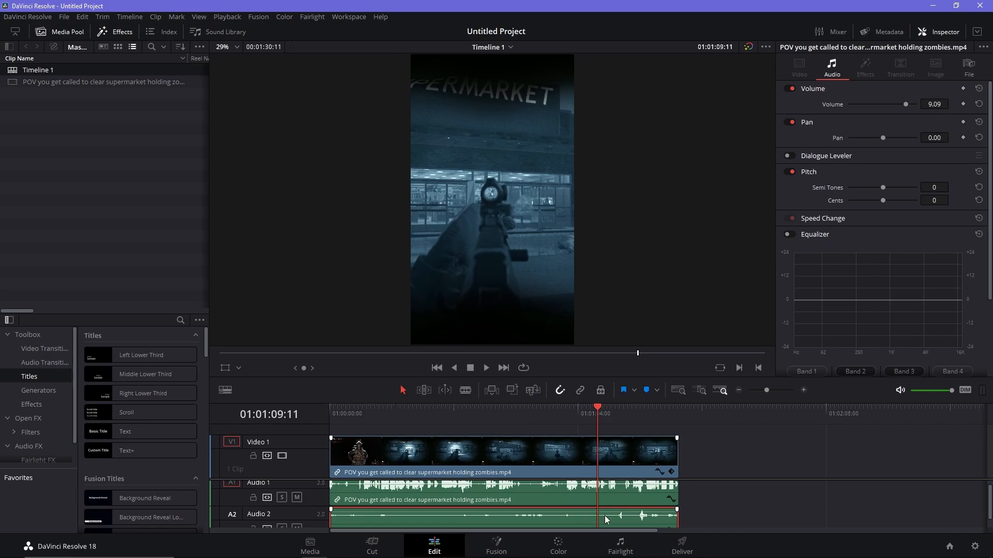
pyautogui.hotkey('ctrl', 'b')
pyautogui.moveTo(600, 411); pyautogui.dragTo(629, 417)
pyautogui.click(610, 522)
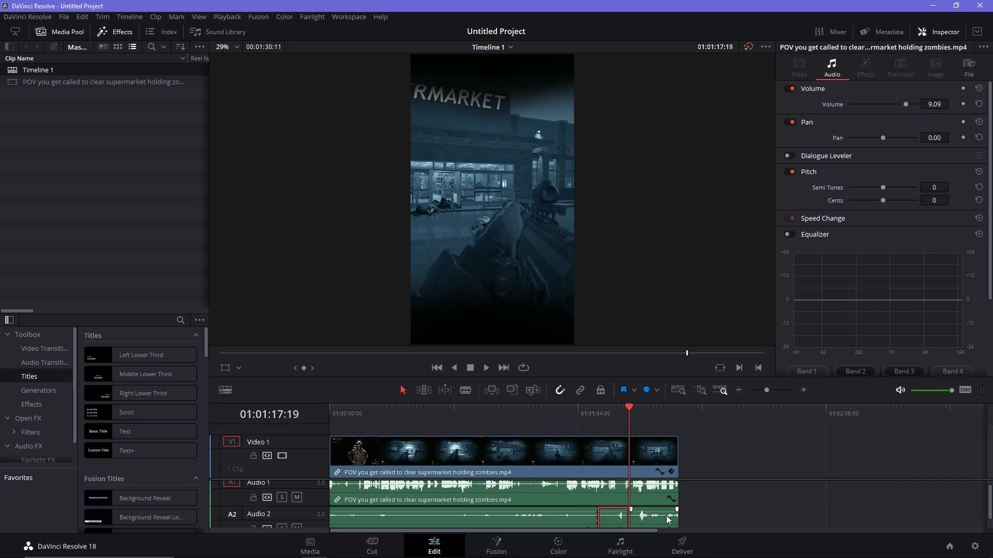
# Ripple delete the Audio 2 segment between the two cuts, and undo the deletion
pyautogui.click(708, 520)
pyautogui.click(617, 521)
pyautogui.press('Delete')
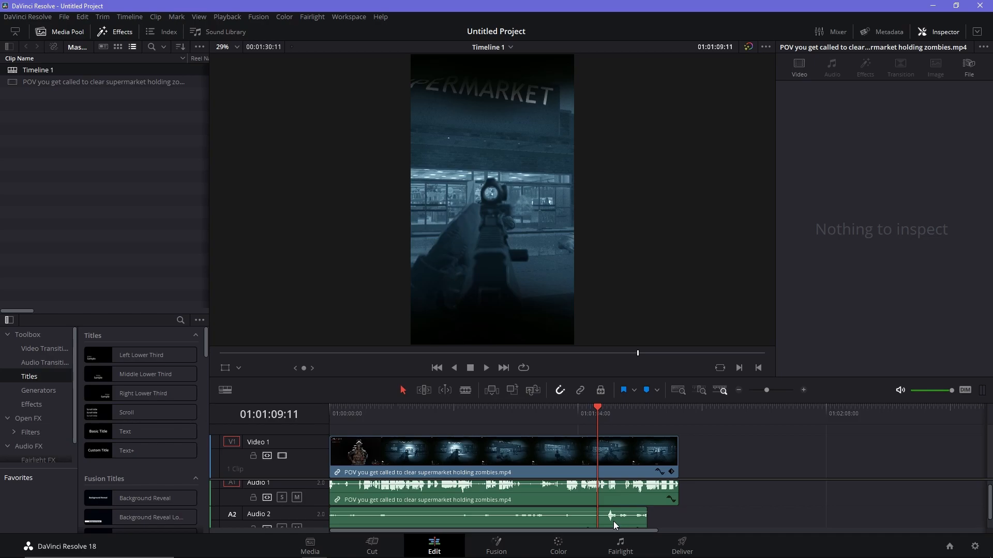
pyautogui.hotkey('ctrl', 'z')
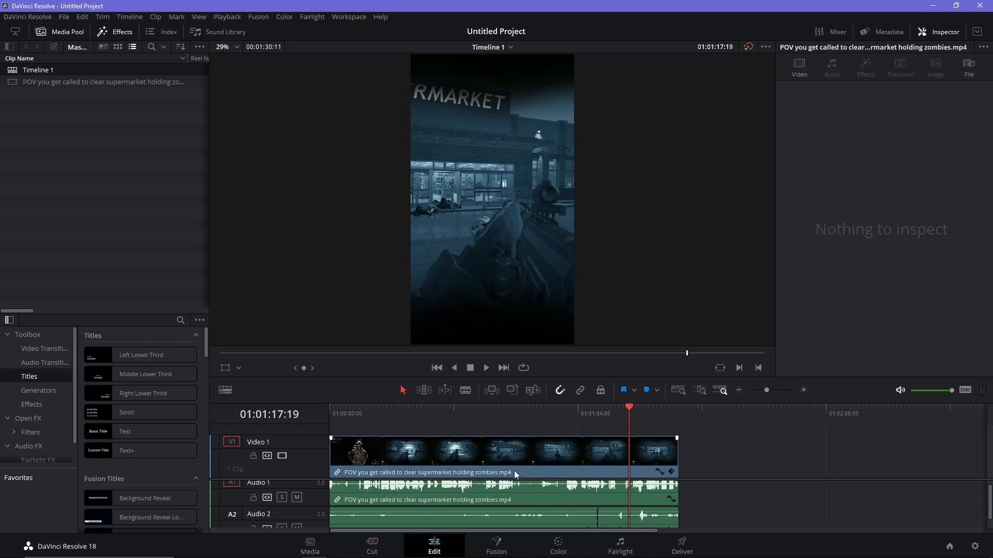
# Delete the same Audio 2 segment leaving a gap, and try closing the gap from the clip after it
pyautogui.click(609, 522)
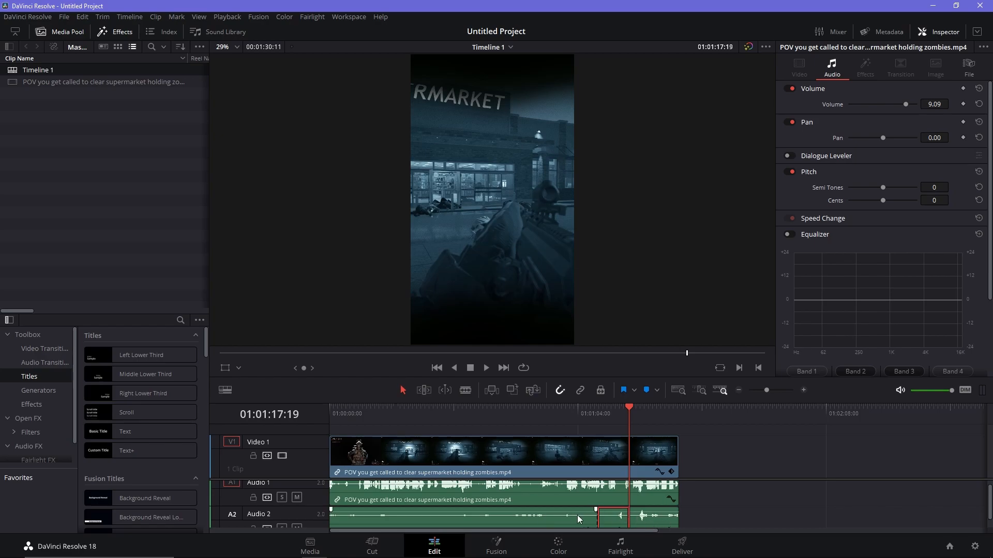
pyautogui.press('BackSpace')
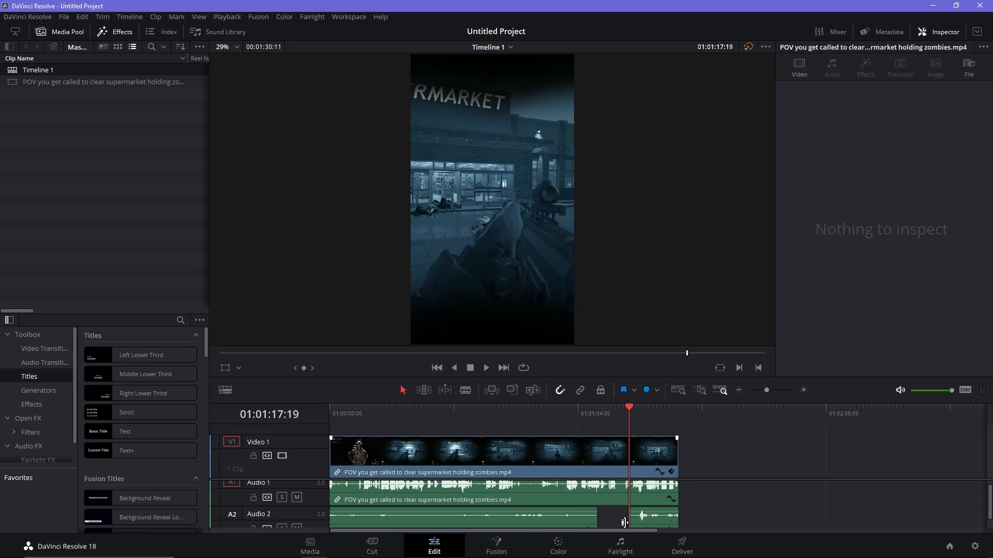
pyautogui.moveTo(624, 522); pyautogui.dragTo(597, 522)
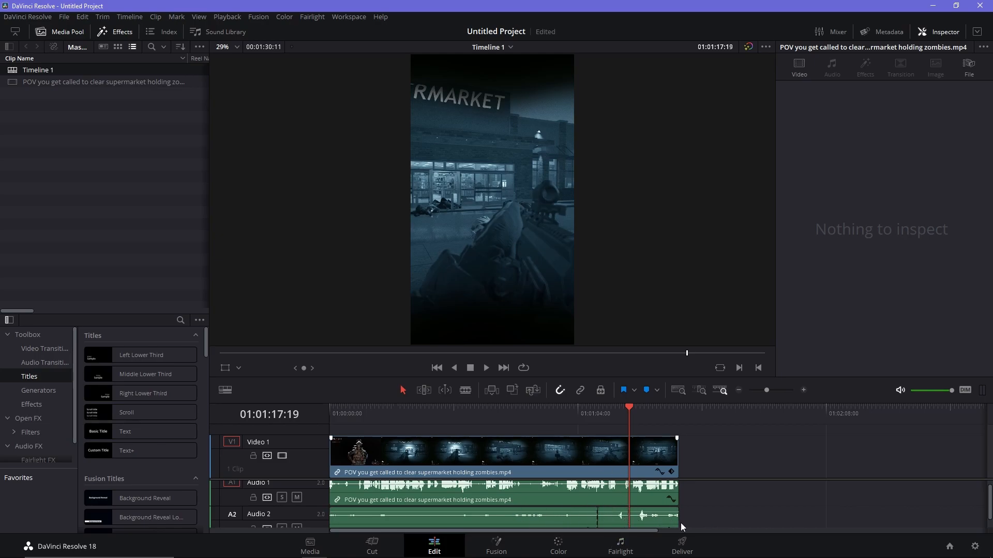
# Move the playhead to 01:00:51:11 and turn linked selection back on to select the video with its audio clips
pyautogui.moveTo(364, 416); pyautogui.dragTo(529, 426)
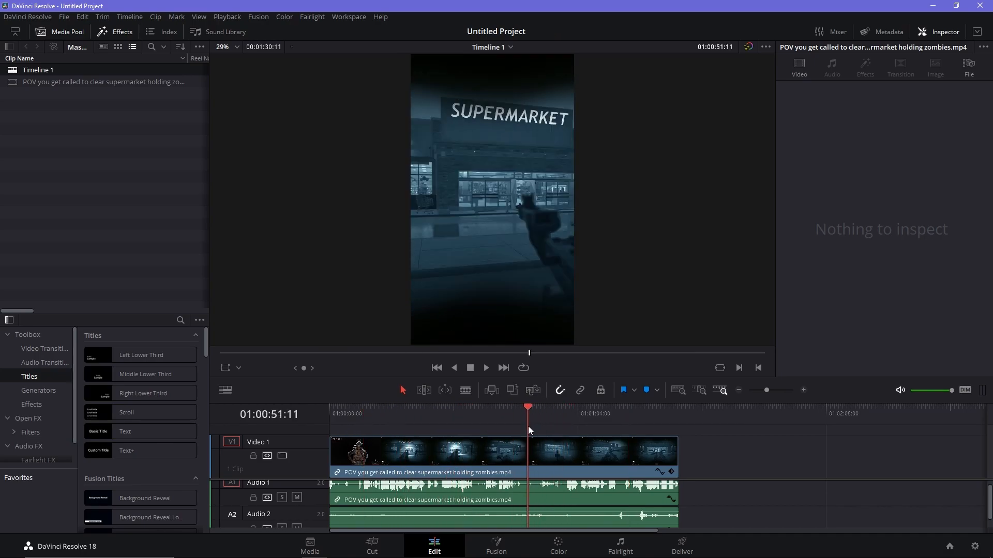
pyautogui.click(495, 462)
pyautogui.moveTo(706, 519); pyautogui.dragTo(467, 459)
pyautogui.click(579, 394)
pyautogui.click(709, 488)
pyautogui.click(452, 455)
# Split the linked clips at 01:00:51:11, ripple delete the part before the cut, and undo these edits
pyautogui.hotkey('ctrl', 'b')
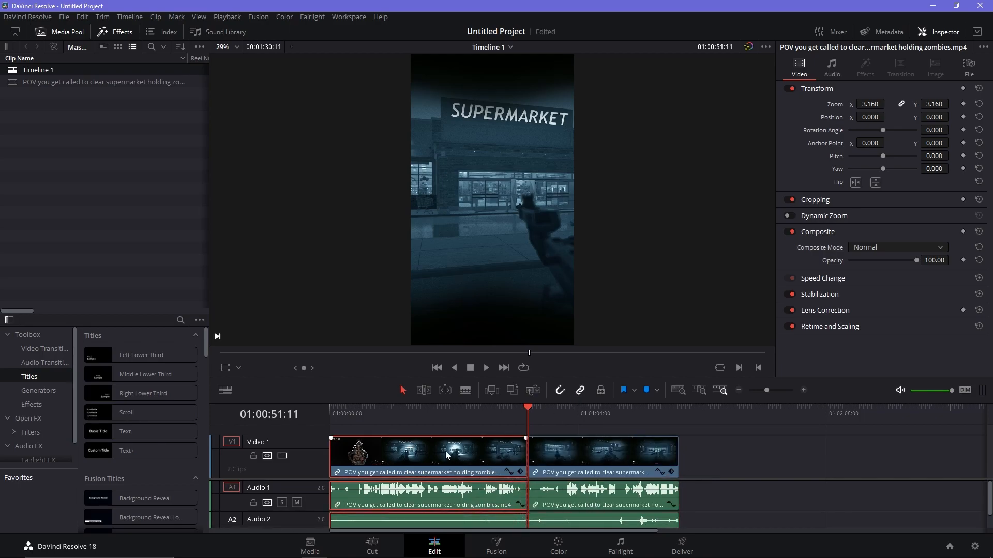
pyautogui.hotkey('ctrl', 's')
pyautogui.press('Delete')
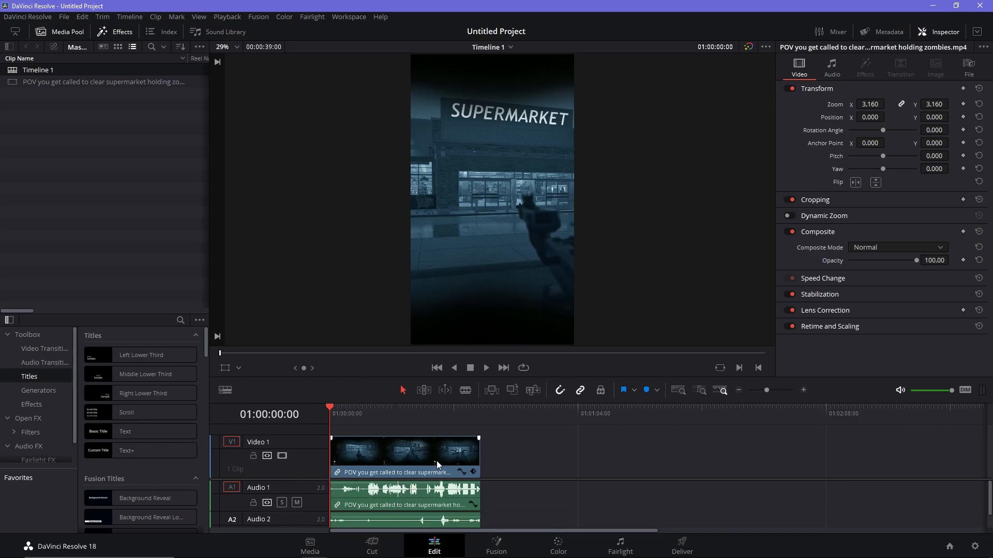
pyautogui.moveTo(343, 412); pyautogui.dragTo(280, 424)
pyautogui.hotkey('ctrl', 'z')
pyautogui.hotkey('ctrl', 'z')
pyautogui.hotkey('ctrl', 'z')
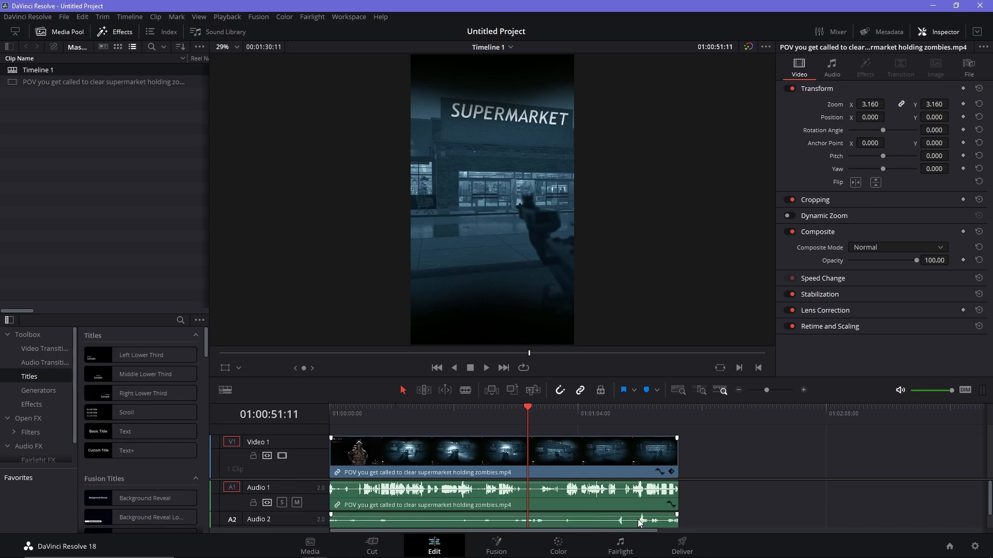
# Split the linked clips at 01:00:21:59 and ripple delete the part before the cut
pyautogui.moveTo(532, 411); pyautogui.dragTo(392, 434)
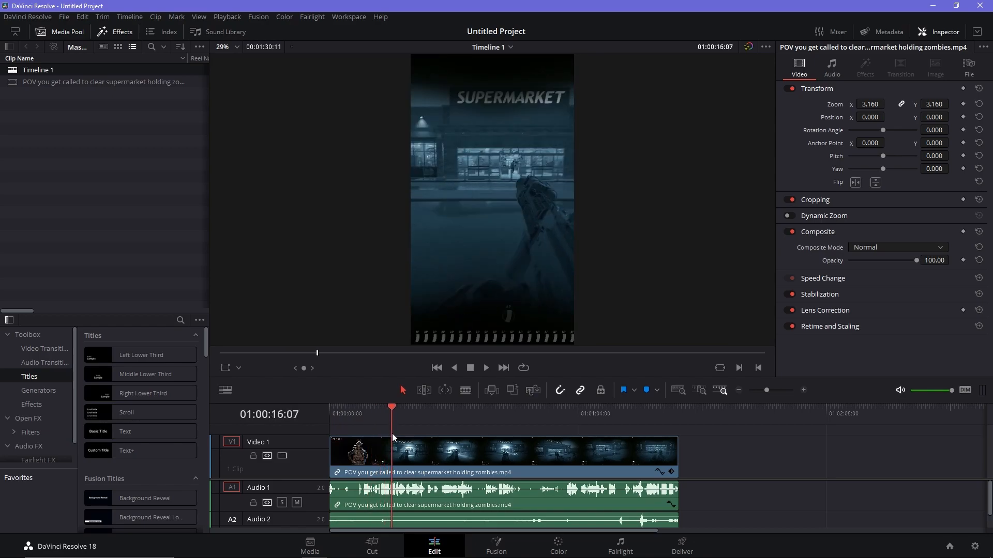
pyautogui.click(447, 504)
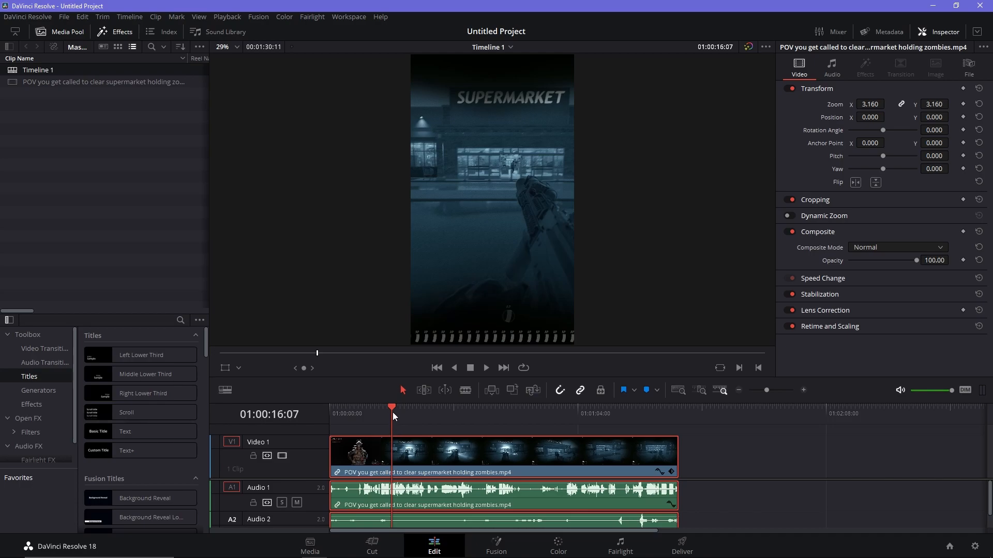
pyautogui.moveTo(392, 411); pyautogui.dragTo(415, 414)
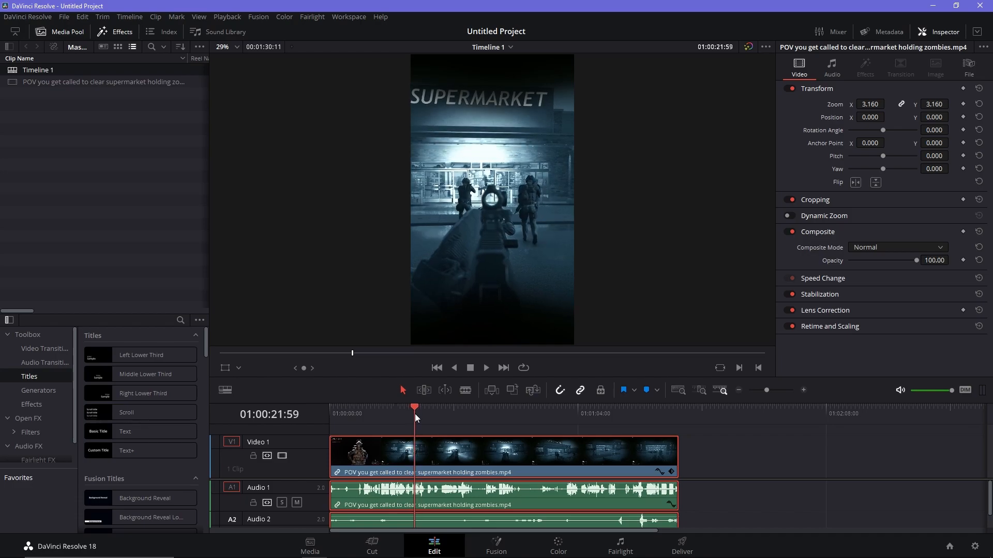
pyautogui.hotkey('ctrl', 'b')
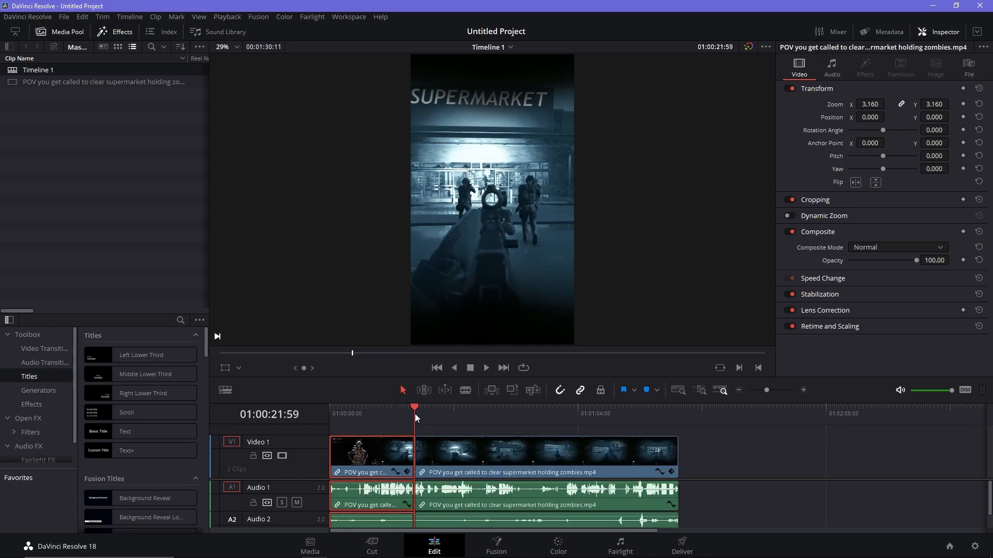
pyautogui.press('Delete')
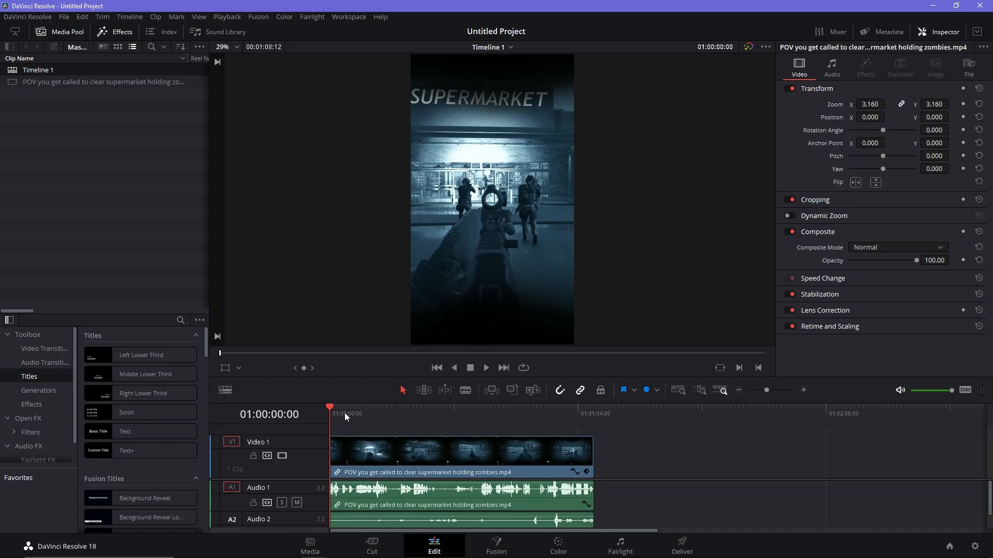
# Play the trimmed timeline from its start to review the footage for the next cut point
pyautogui.press('space')
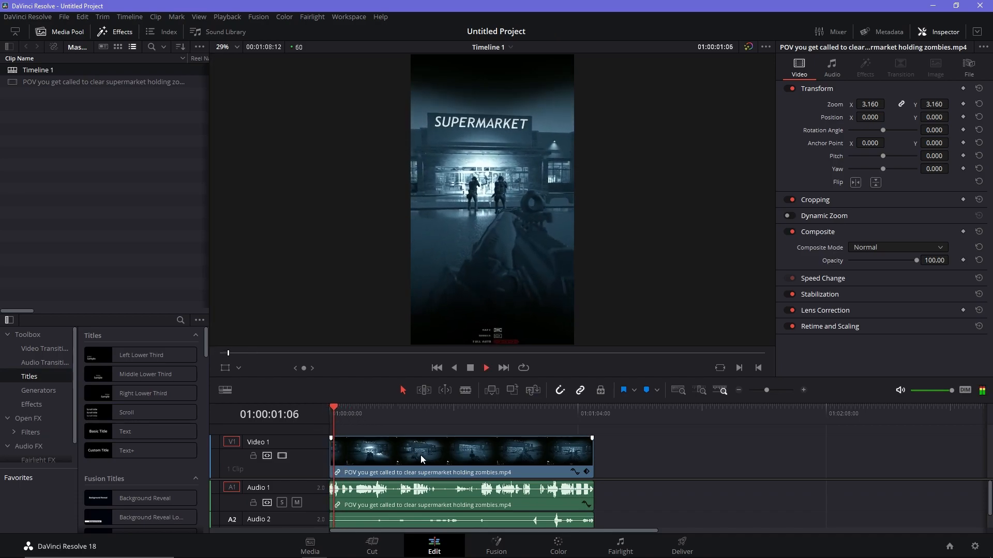
pyautogui.press('Left')
pyautogui.press('Left')
pyautogui.press('Left')
pyautogui.press('Left')
pyautogui.press('Left')
pyautogui.press('Left')
pyautogui.press('Left')
pyautogui.press('Left')
pyautogui.press('Left')
pyautogui.press('Left')
pyautogui.press('Left')
pyautogui.press('Left')
pyautogui.press('Left')
pyautogui.press('Left')
pyautogui.press('Left')
pyautogui.press('Left')
pyautogui.press('Left')
pyautogui.press('Left')
pyautogui.press('Left')
pyautogui.press('Left')
pyautogui.press('Left')
pyautogui.press('Left')
pyautogui.press('Left')
pyautogui.press('Left')
pyautogui.press('Left')
pyautogui.press('Left')
pyautogui.press('Left')
pyautogui.press('Left')
pyautogui.press('Left')
pyautogui.press('Left')
pyautogui.press('Left')
pyautogui.press('Left')
pyautogui.press('Left')
pyautogui.press('Left')
pyautogui.press('Left')
pyautogui.press('Left')
pyautogui.press('Left')
pyautogui.press('Left')
pyautogui.press('Left')
pyautogui.press('Left')
pyautogui.press('Left')
pyautogui.press('Left')
pyautogui.press('Left')
pyautogui.press('Left')
pyautogui.press('space')
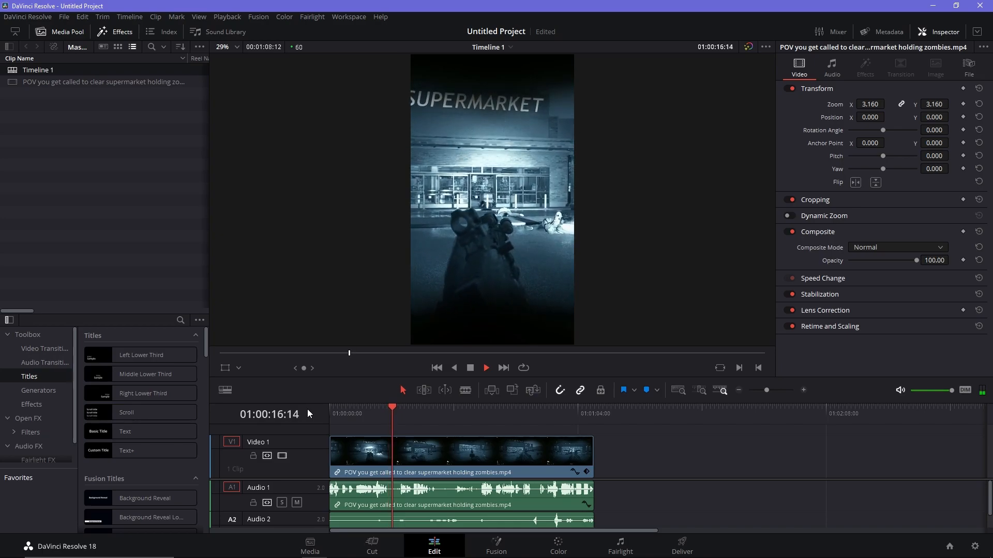
pyautogui.press('space')
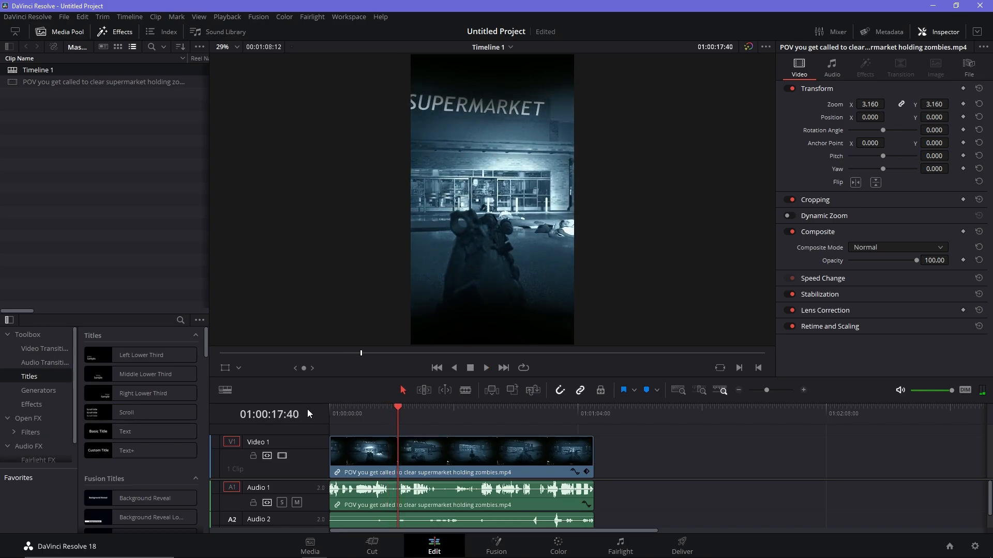
# Replay the stretch before the cut point and split the linked clips at 01:00:16:05
pyautogui.click(378, 417)
pyautogui.press('space')
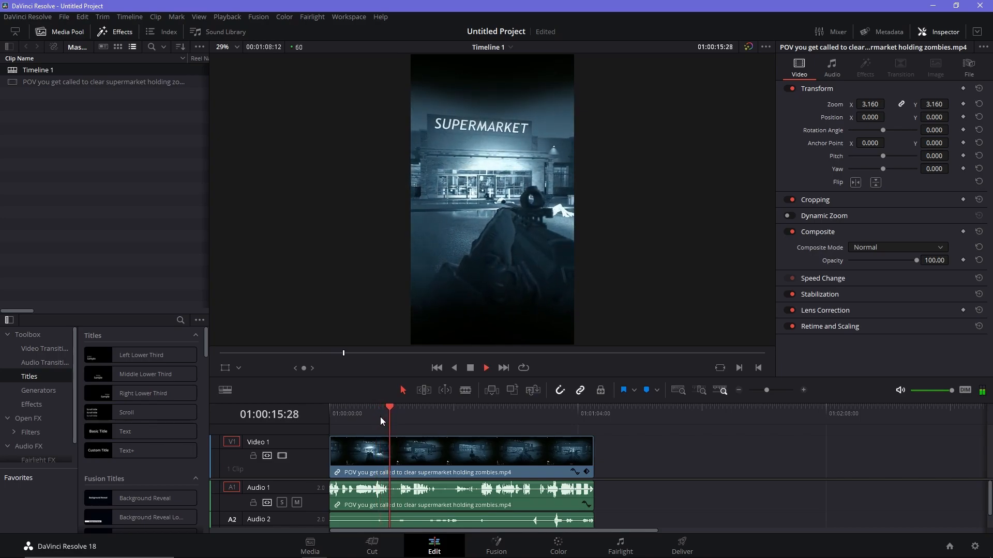
pyautogui.press('space')
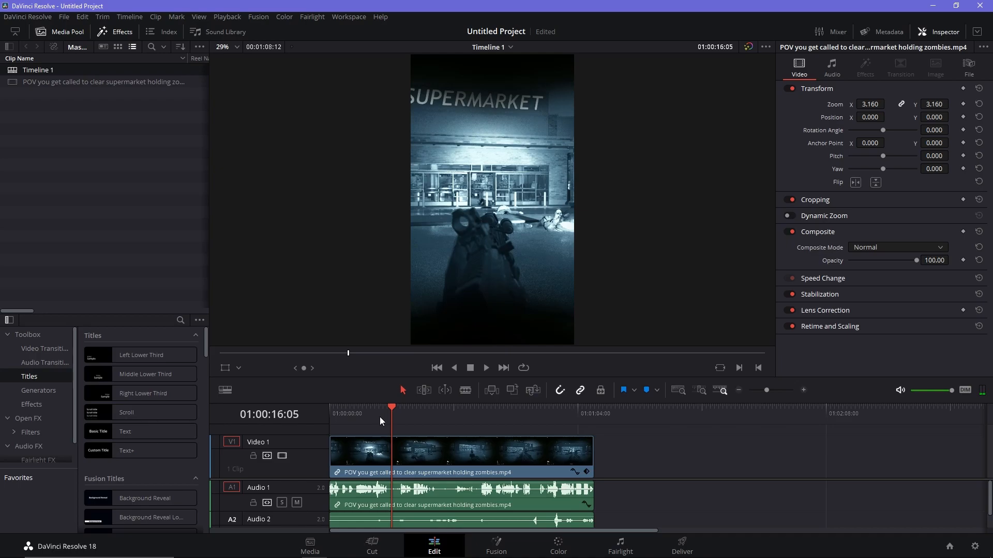
pyautogui.hotkey('ctrl', 'b')
pyautogui.press('space')
pyautogui.press('space')
# Select the linked clips after the cut and move the playhead to 01:00:21:35
pyautogui.click(460, 459)
pyautogui.moveTo(402, 412); pyautogui.dragTo(413, 418)
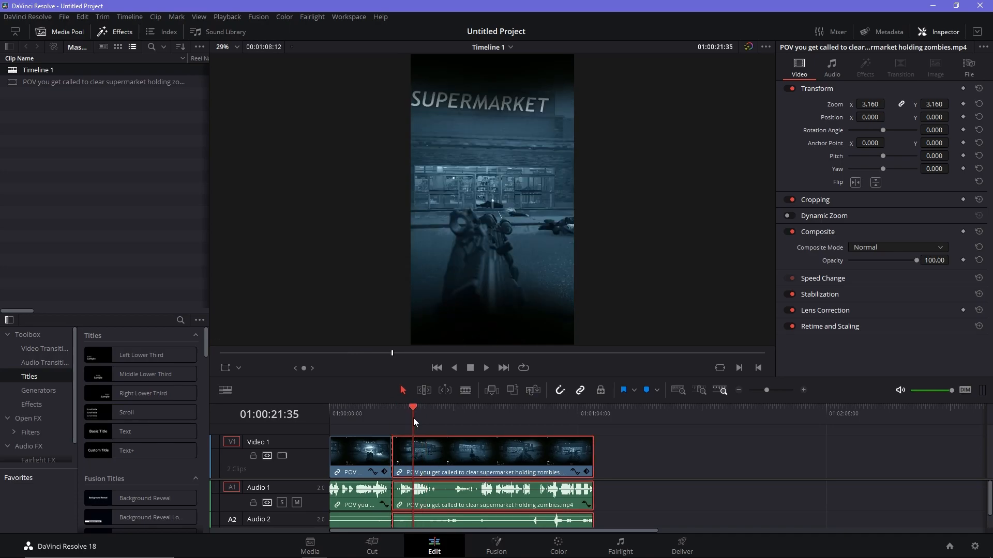
pyautogui.hotkey('ctrl', '=')
pyautogui.hotkey('ctrl', '=')
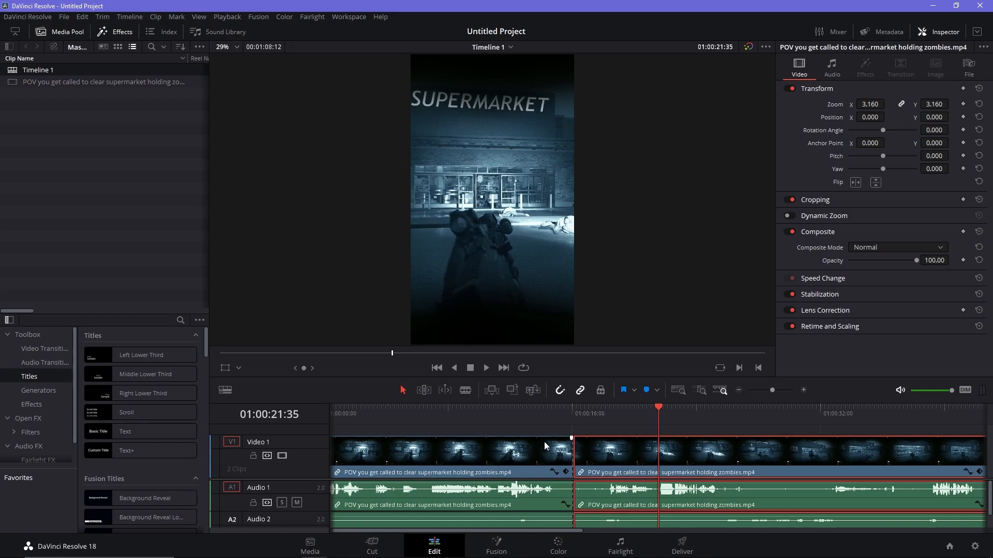
# Turn off linked selection and select only the Audio 1 clip before the cut
pyautogui.click(552, 428)
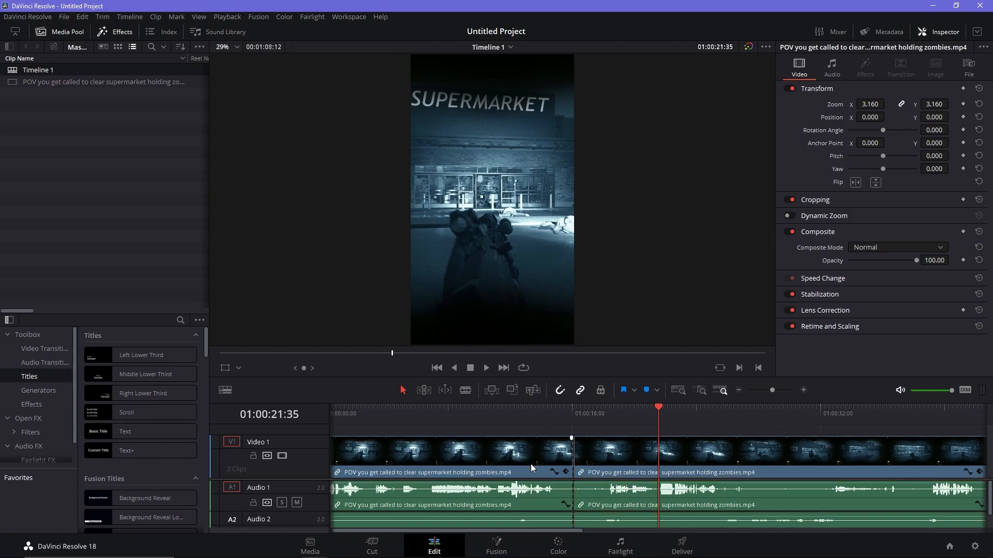
pyautogui.click(554, 498)
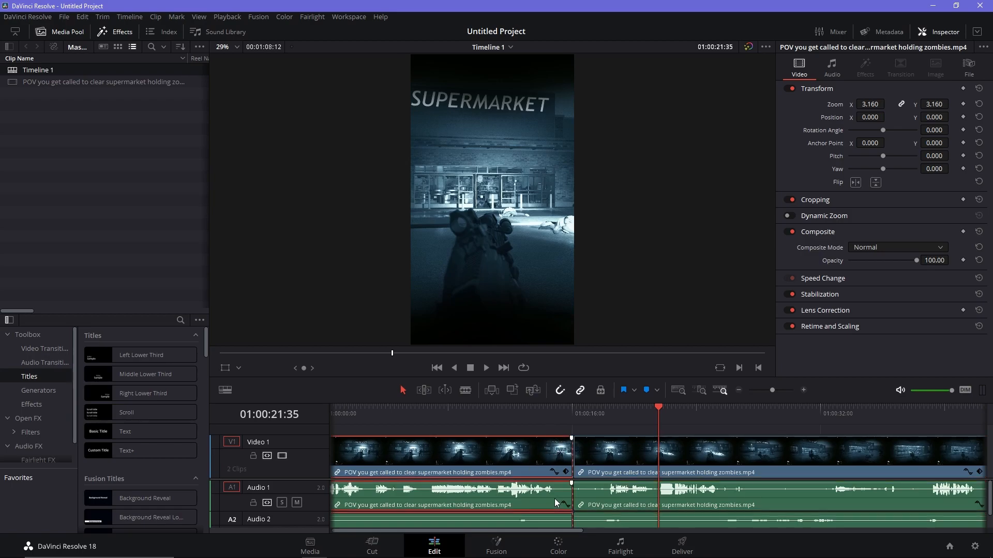
pyautogui.click(574, 430)
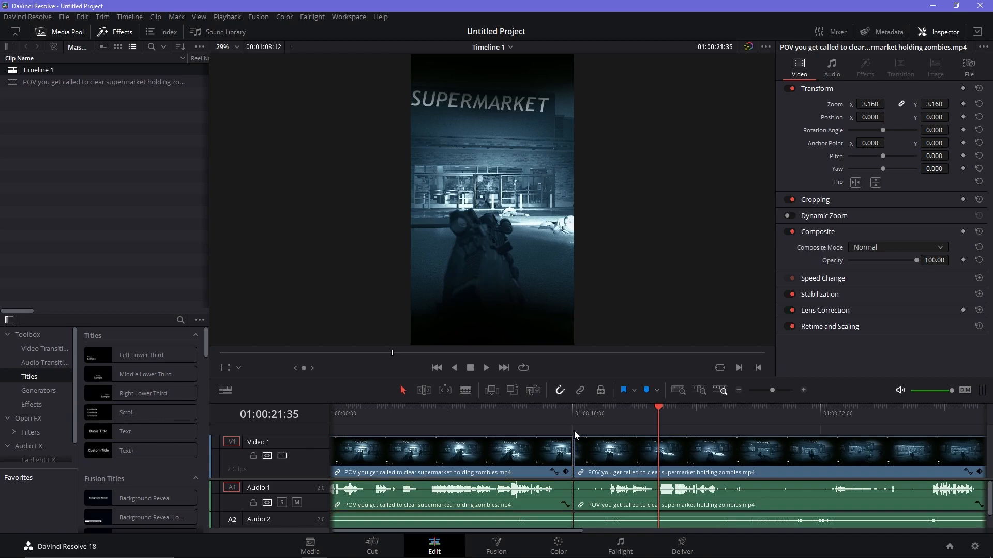
pyautogui.click(556, 496)
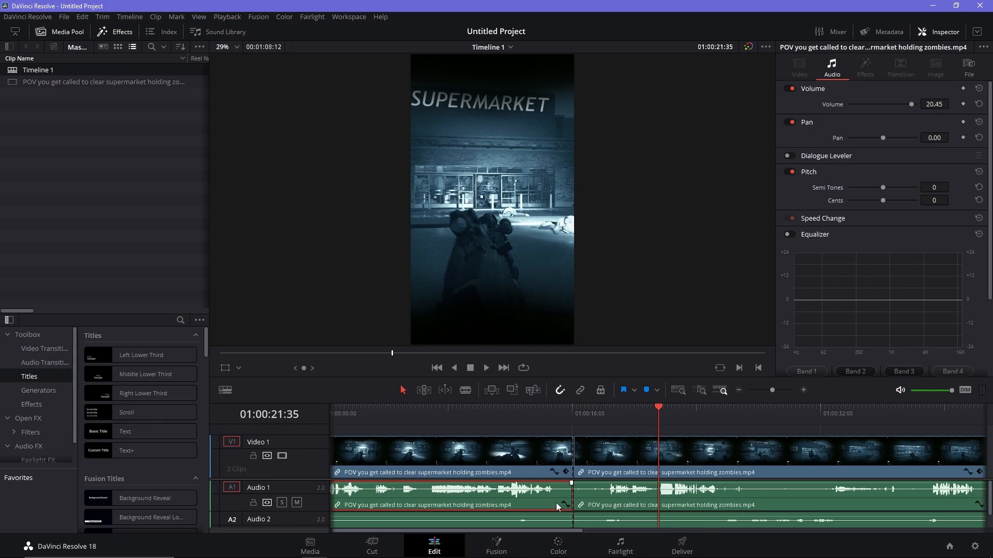
# Undo the split at 01:00:16:05 and restore it with Redo
pyautogui.hotkey('ctrl', 'z')
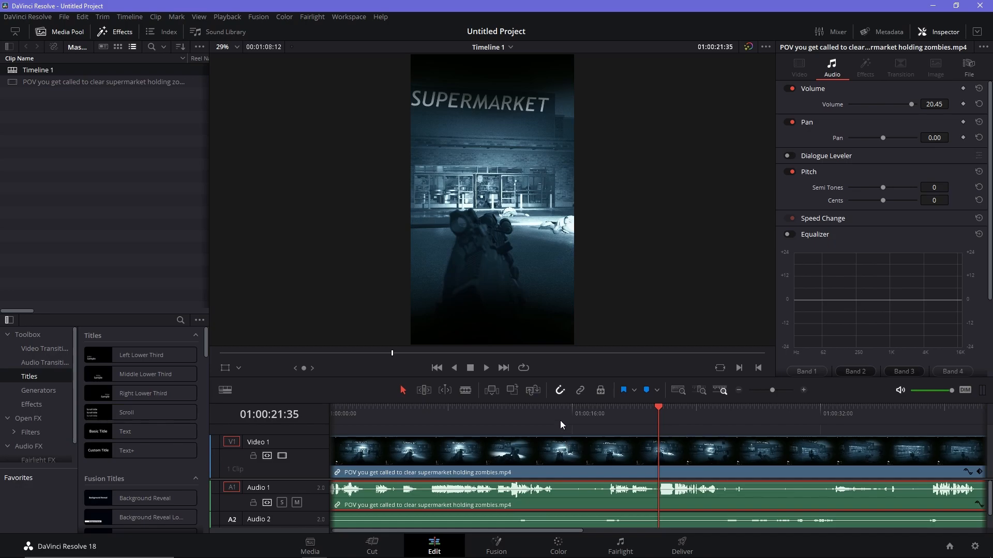
pyautogui.click(82, 18)
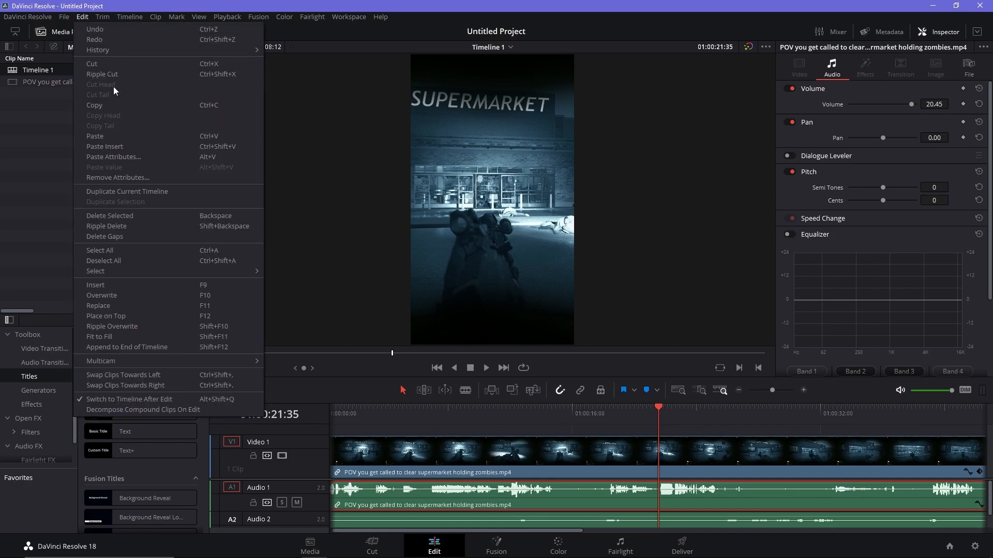
pyautogui.click(100, 43)
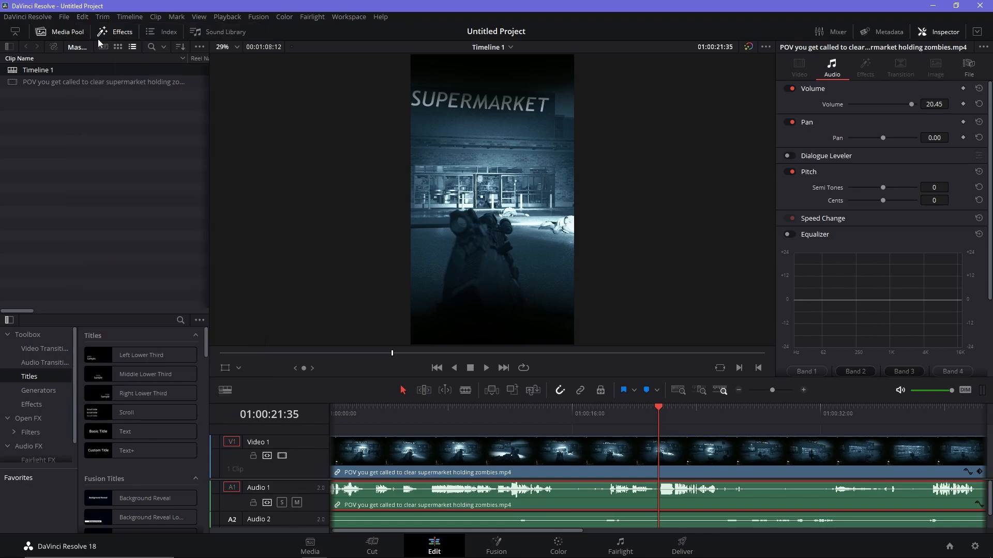
# Select the video and Audio 1 clips before the cut together, and turn linked selection back on
pyautogui.click(550, 428)
pyautogui.moveTo(544, 430); pyautogui.dragTo(548, 518)
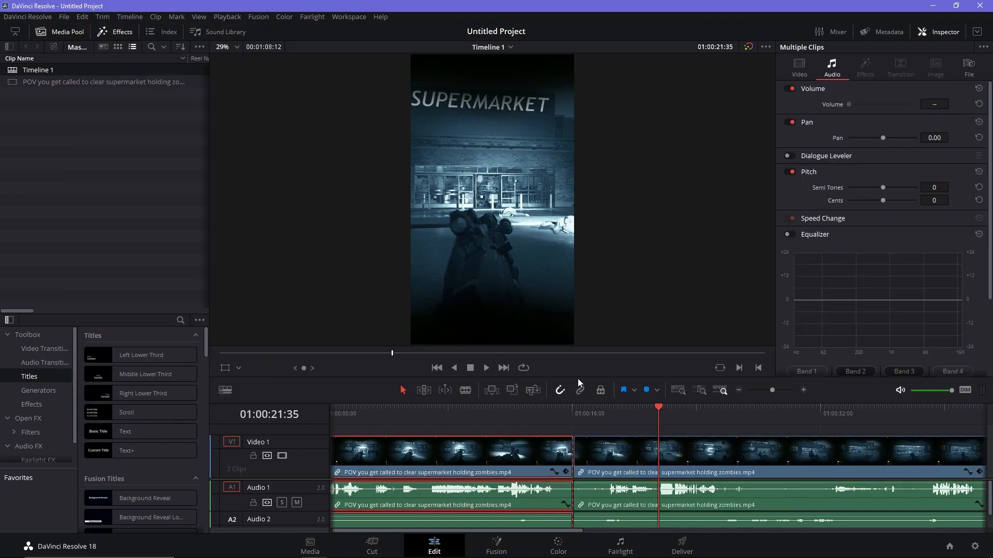
pyautogui.click(557, 430)
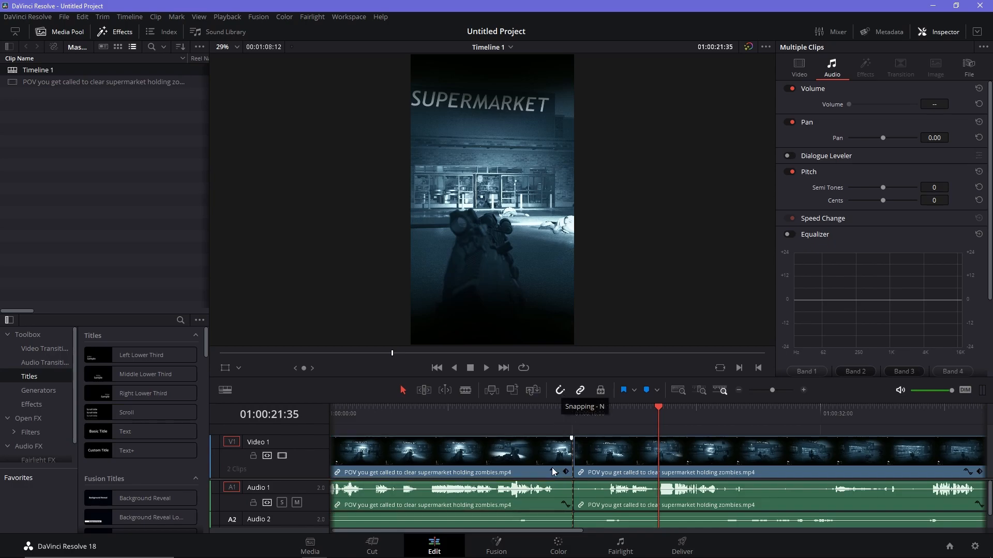
pyautogui.moveTo(615, 459)
pyautogui.mouseDown()
pyautogui.moveTo(644, 458)
pyautogui.moveTo(599, 454)
pyautogui.mouseUp()
pyautogui.click(559, 391)
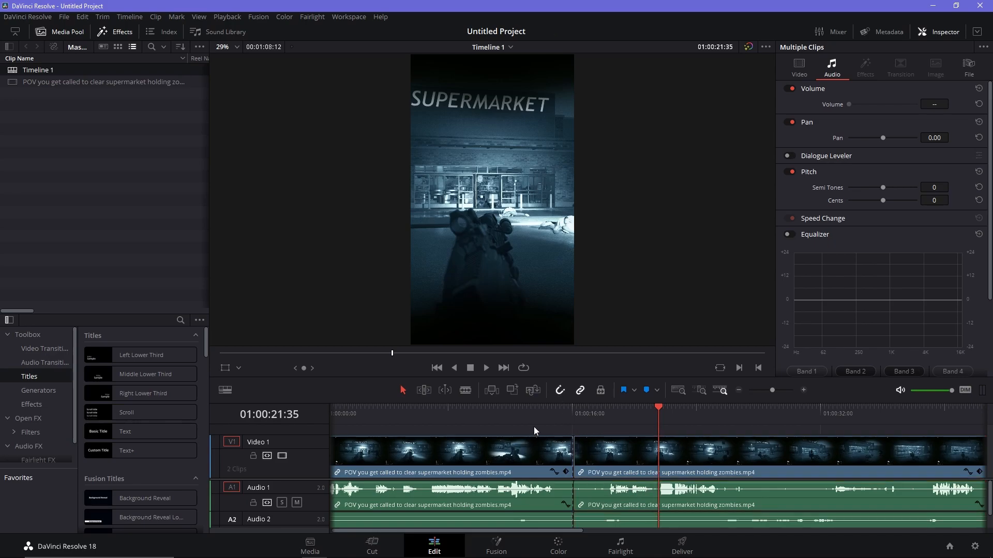
# Split the clips on all tracks at 01:00:15:06 and ripple delete the short piece between that split and the following cut
pyautogui.moveTo(558, 419); pyautogui.dragTo(514, 414)
pyautogui.press('space')
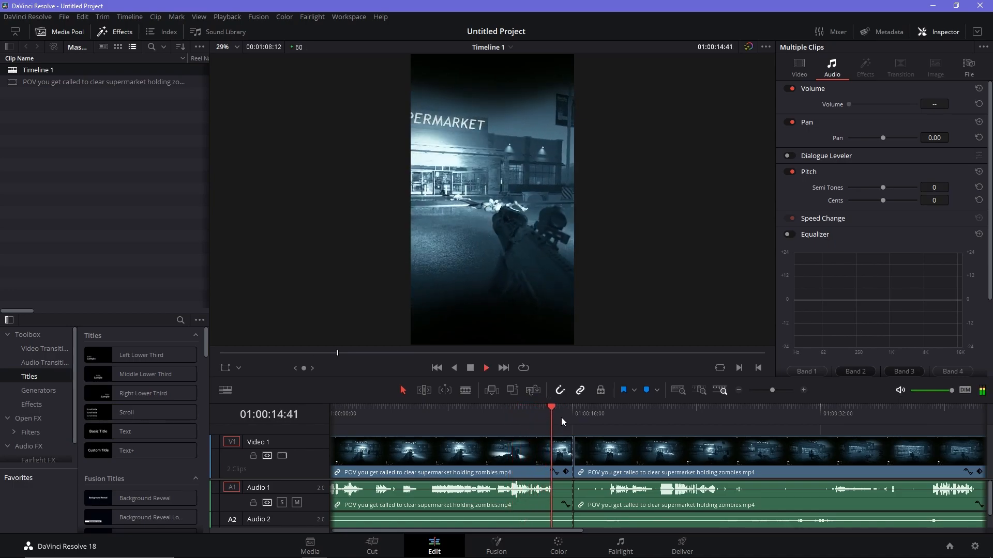
pyautogui.press('space')
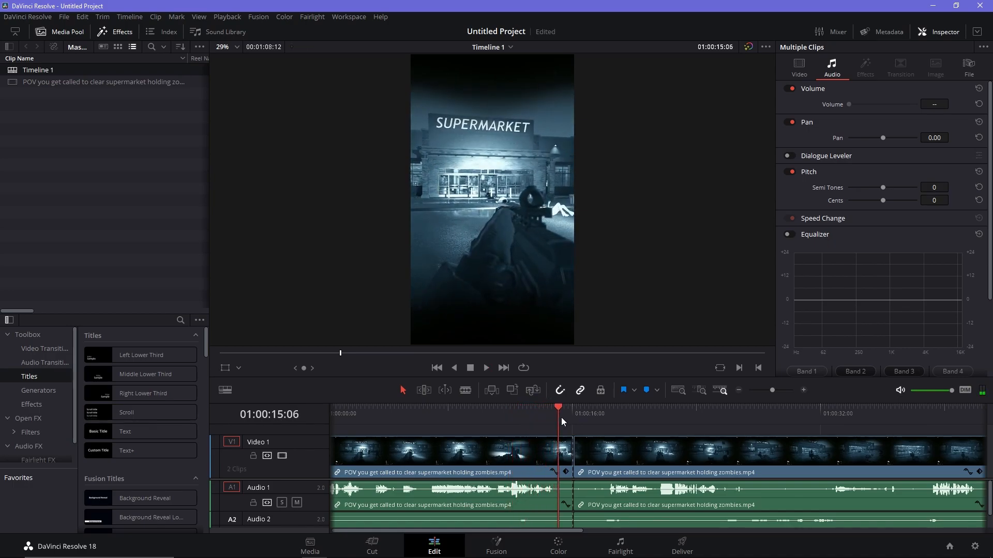
pyautogui.hotkey('ctrl', 'b')
pyautogui.click(566, 462)
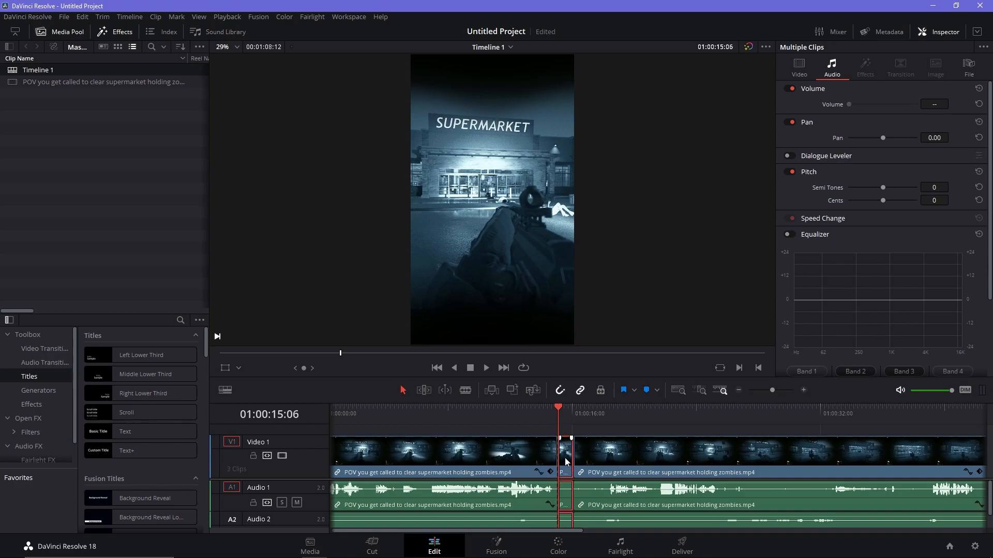
pyautogui.press('Delete')
# Split the clips about two seconds after the cut at 01:00:15:06 and ripple delete the piece between the two cuts
pyautogui.press('space')
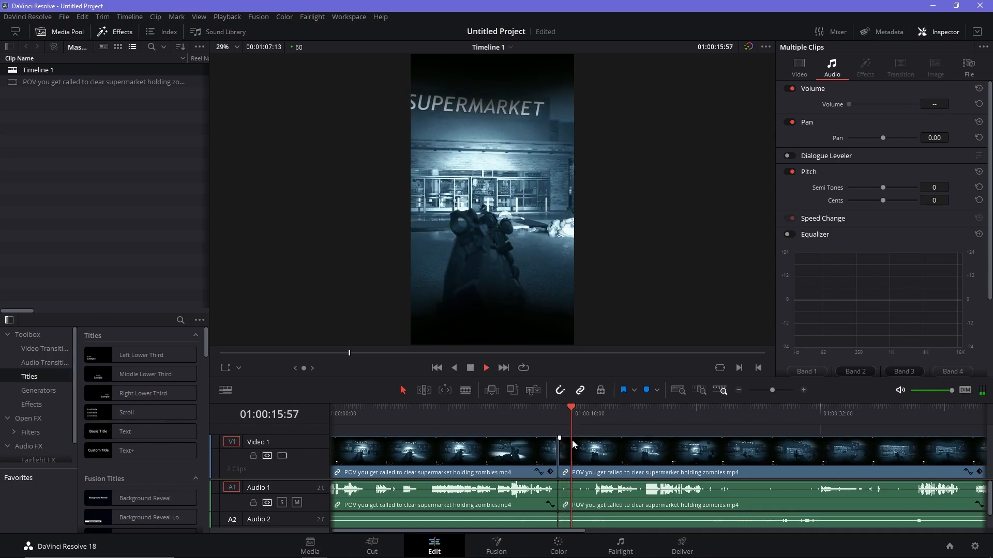
pyautogui.press('space')
pyautogui.moveTo(591, 414)
pyautogui.mouseDown()
pyautogui.moveTo(603, 411)
pyautogui.moveTo(594, 411)
pyautogui.mouseUp()
pyautogui.hotkey('ctrl', 'b')
pyautogui.click(581, 460)
pyautogui.press('Delete')
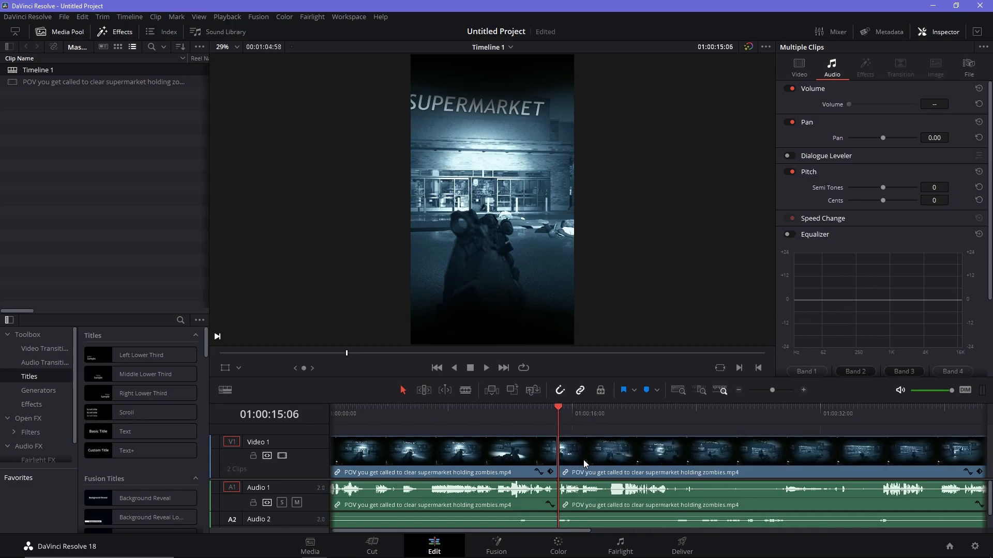
# Split the clips at 01:00:18:13 and 01:00:22:25 and ripple delete the section between the two splits
pyautogui.press('space')
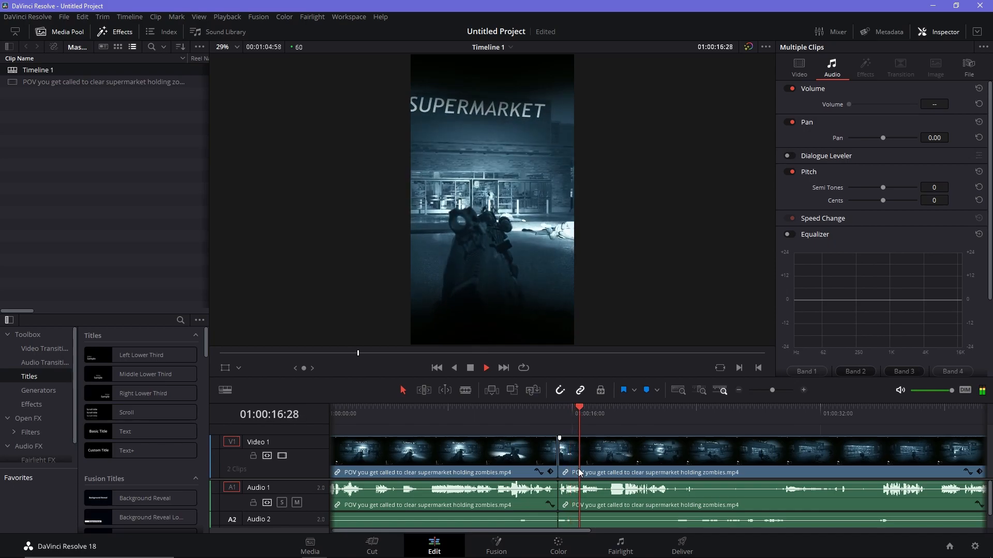
pyautogui.press('space')
pyautogui.press('space')
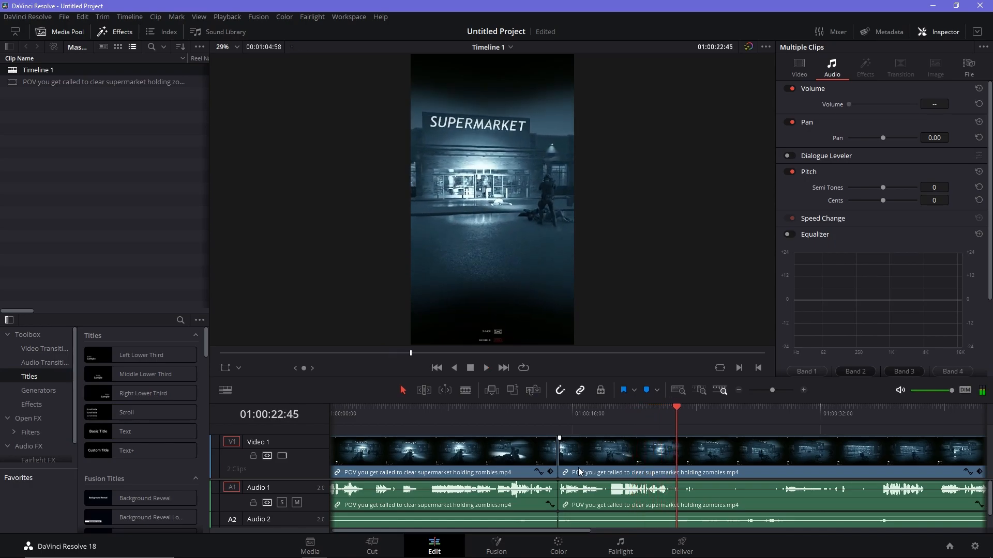
pyautogui.press('space')
pyautogui.moveTo(706, 413); pyautogui.dragTo(674, 419)
pyautogui.click(624, 452)
pyautogui.hotkey('ctrl', 'b')
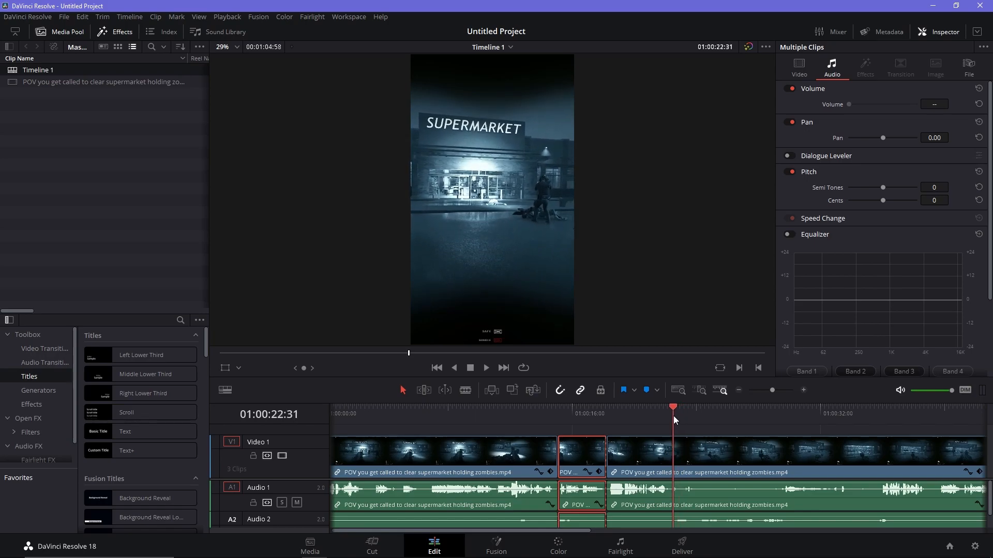
pyautogui.hotkey('ctrl', 'b')
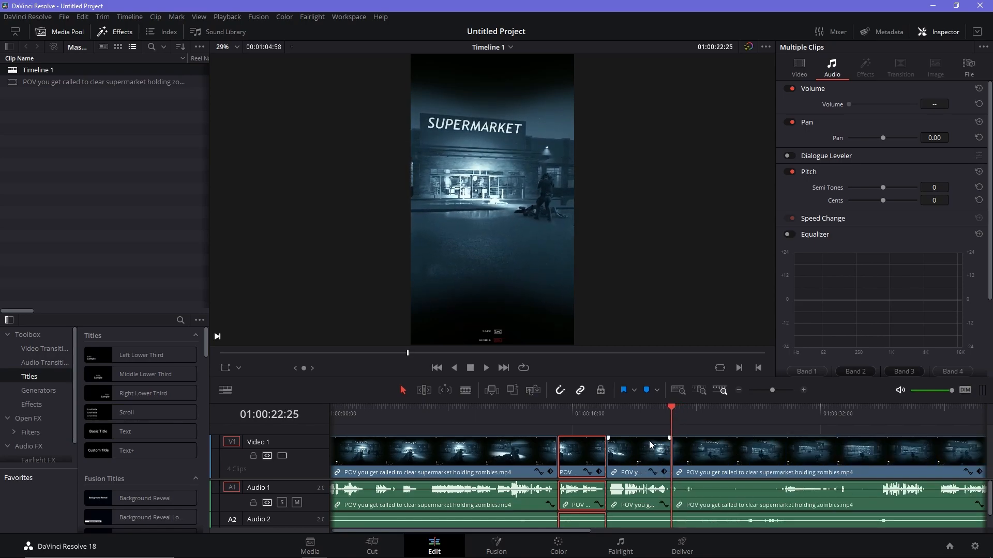
pyautogui.press('Delete')
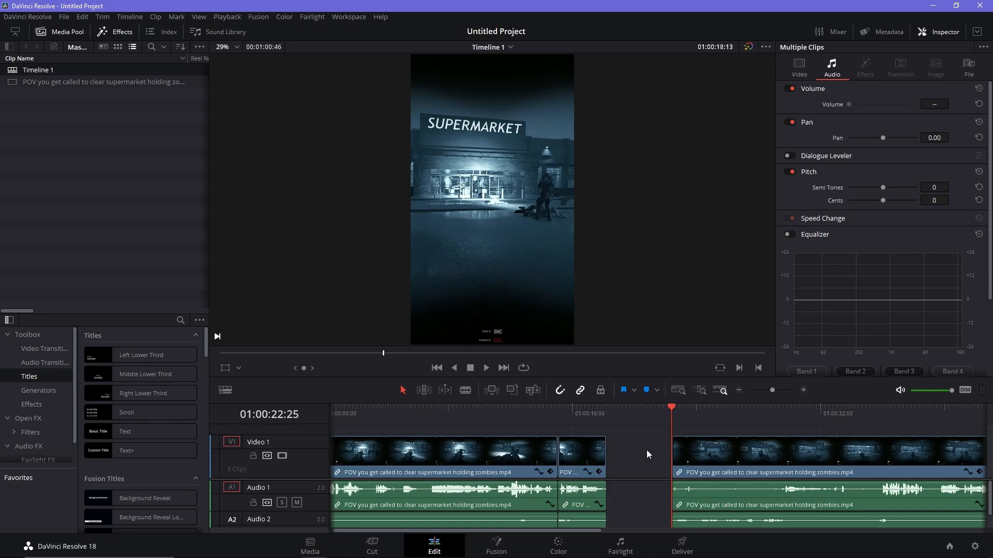
# Play back the shortened timeline from just before the cut at 01:00:15:06 and replay the passage across the cut at 01:00:18:13
pyautogui.click(539, 412)
pyautogui.press('space')
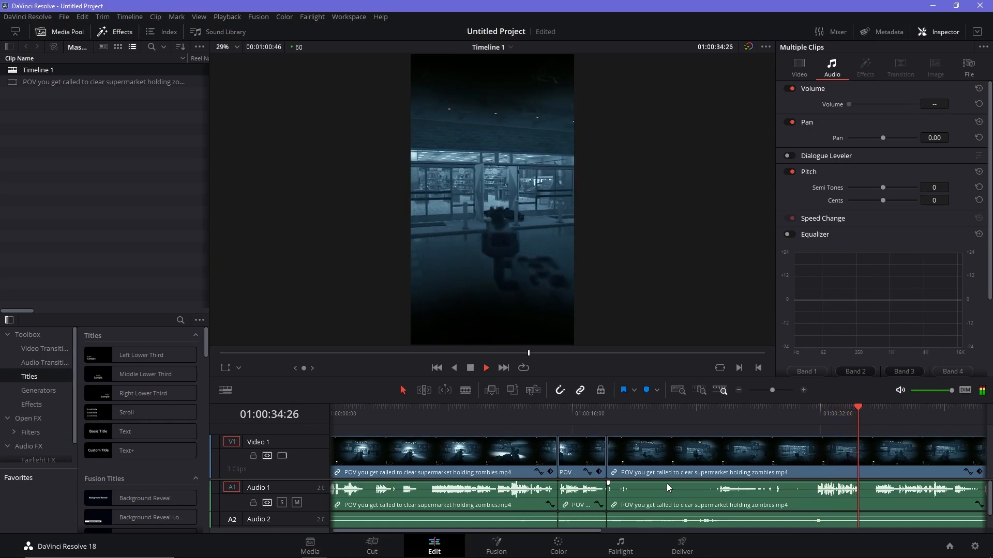
pyautogui.click(608, 416)
pyautogui.scroll(2, 627, 475)
pyautogui.scroll(-1, 626, 475)
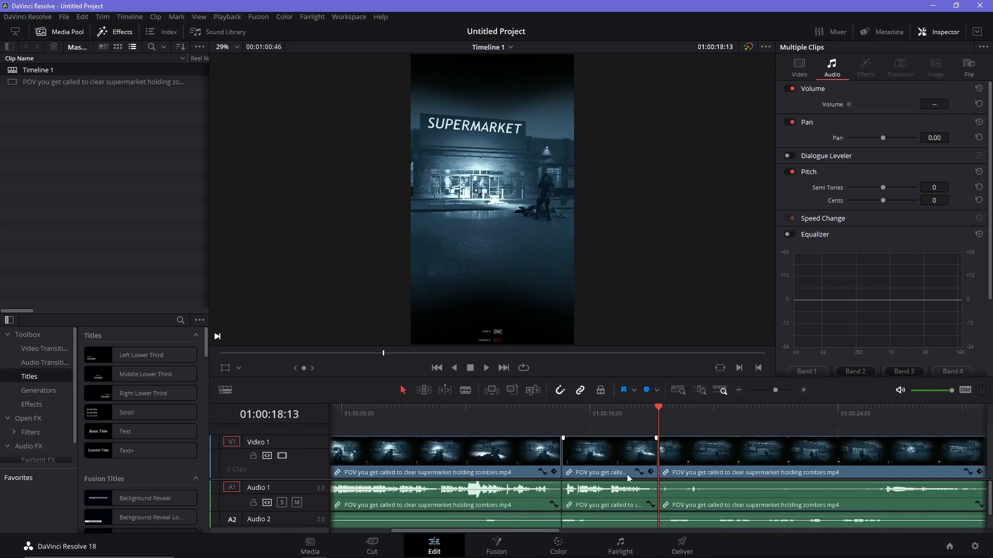
pyautogui.click(632, 524)
pyautogui.click(714, 524)
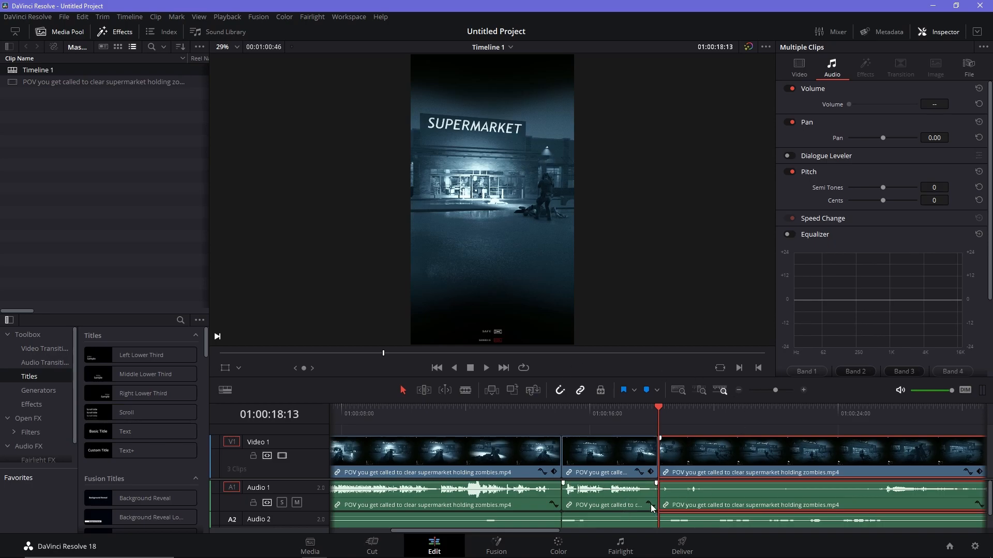
pyautogui.click(568, 411)
pyautogui.press('space')
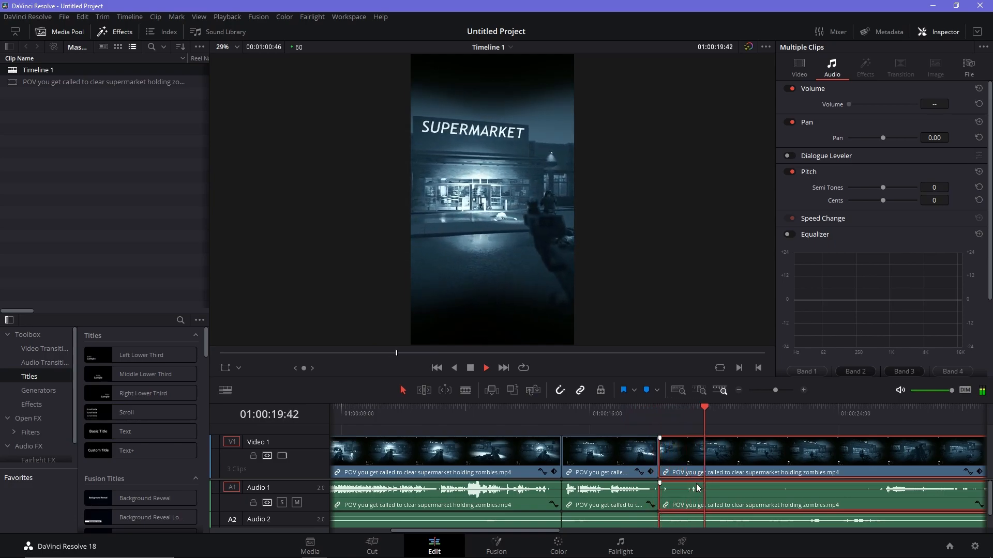
pyautogui.press('space')
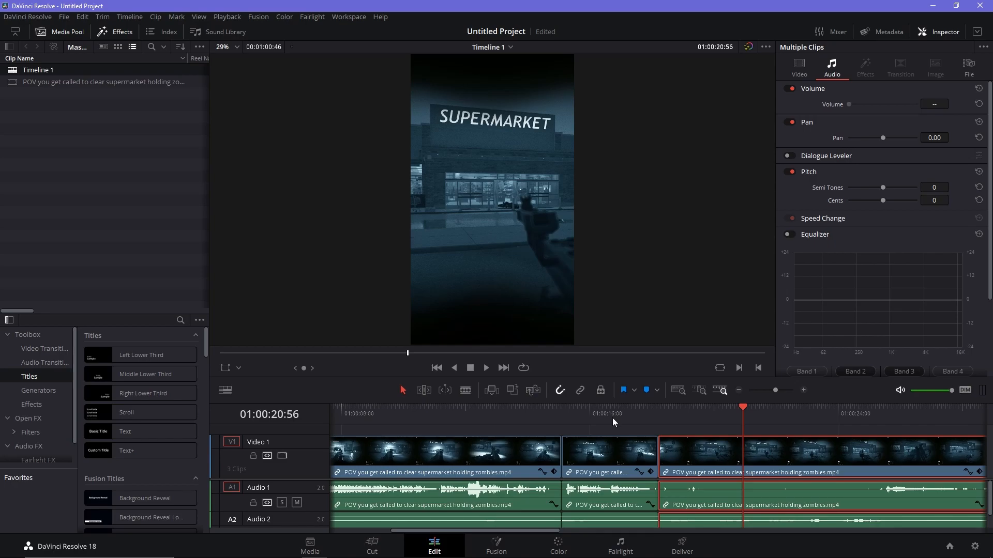
# Turn off linked selection and split only the Audio 2 clip at 01:00:20:40
pyautogui.click(646, 428)
pyautogui.click(714, 523)
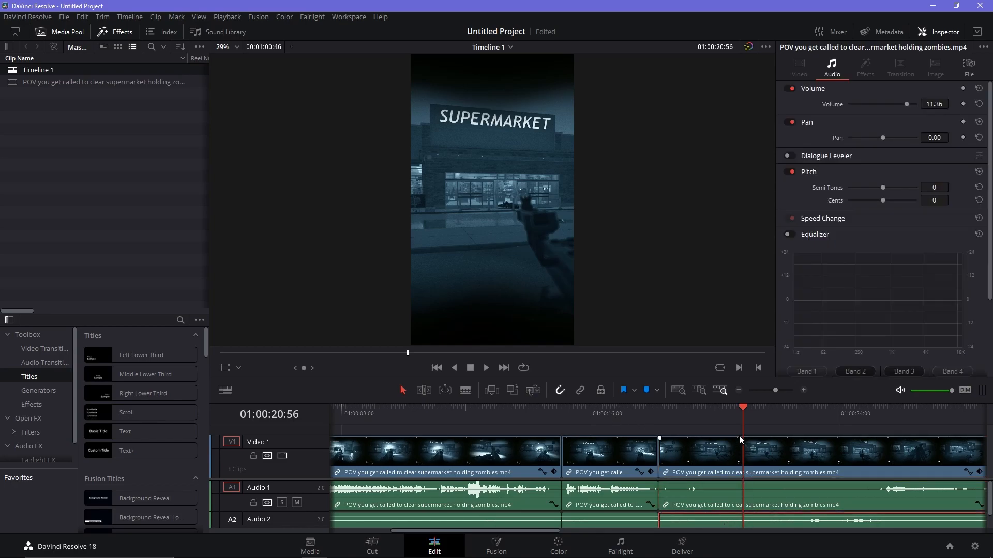
pyautogui.moveTo(742, 418); pyautogui.dragTo(721, 421)
pyautogui.press('space')
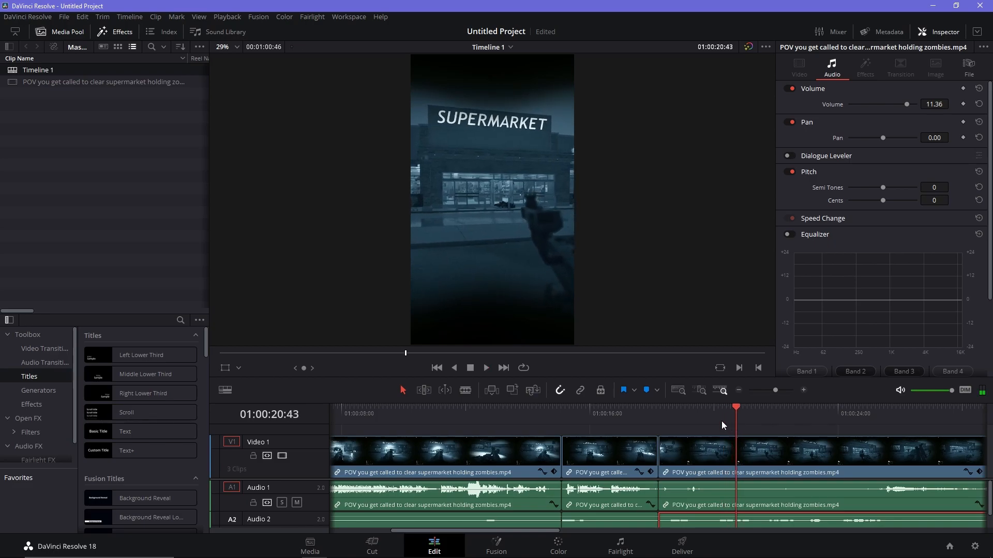
pyautogui.click(733, 415)
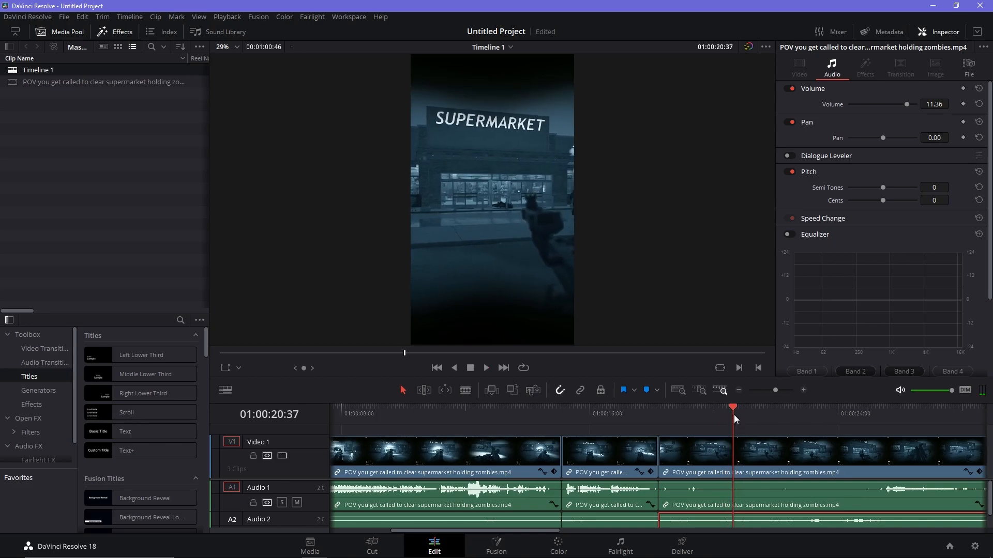
pyautogui.scroll(2, 734, 415)
pyautogui.moveTo(654, 416); pyautogui.dragTo(666, 414)
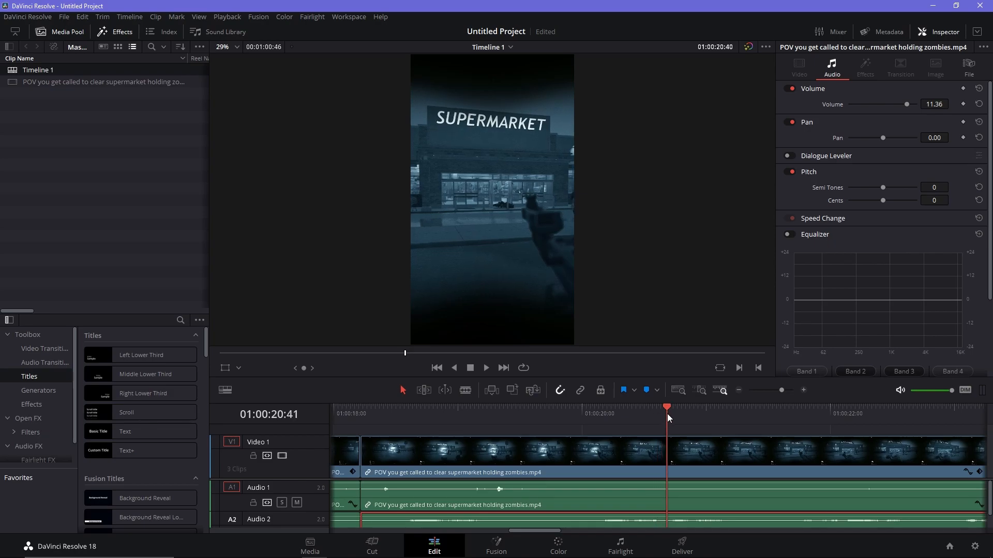
pyautogui.hotkey('ctrl', 'b')
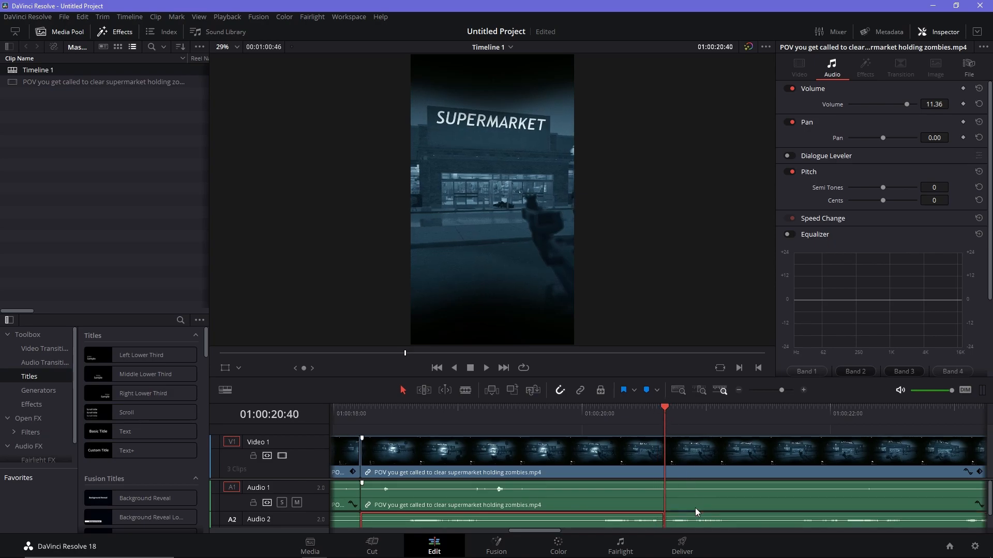
# Split the Audio 2 clip again at 01:00:21:38 and delete the piece between the two splits, leaving a gap
pyautogui.press('space')
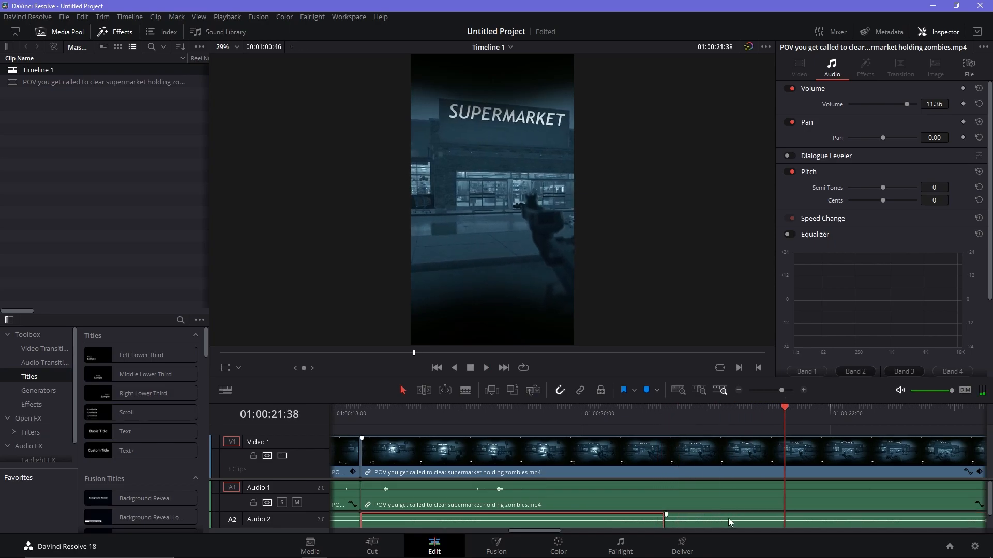
pyautogui.click(791, 525)
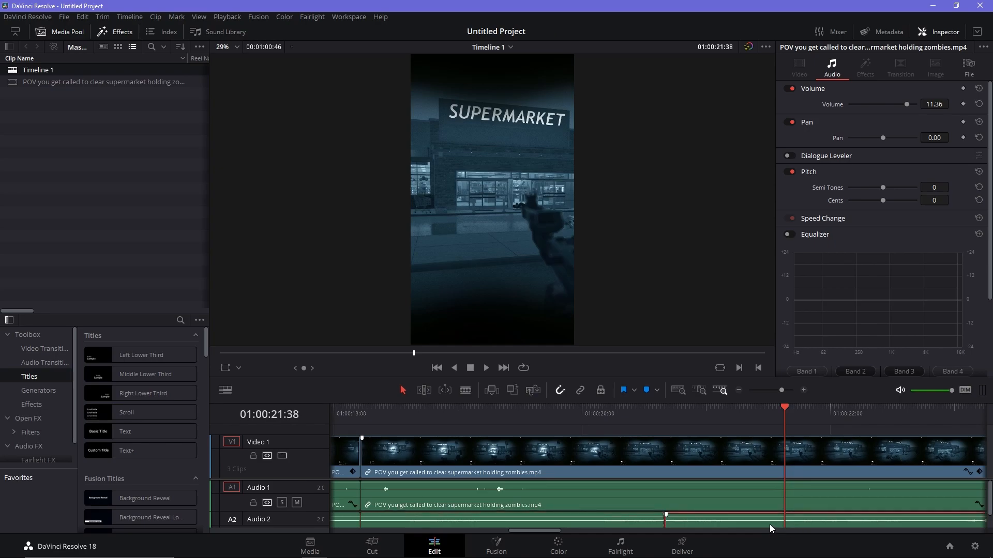
pyautogui.hotkey('ctrl', 'b')
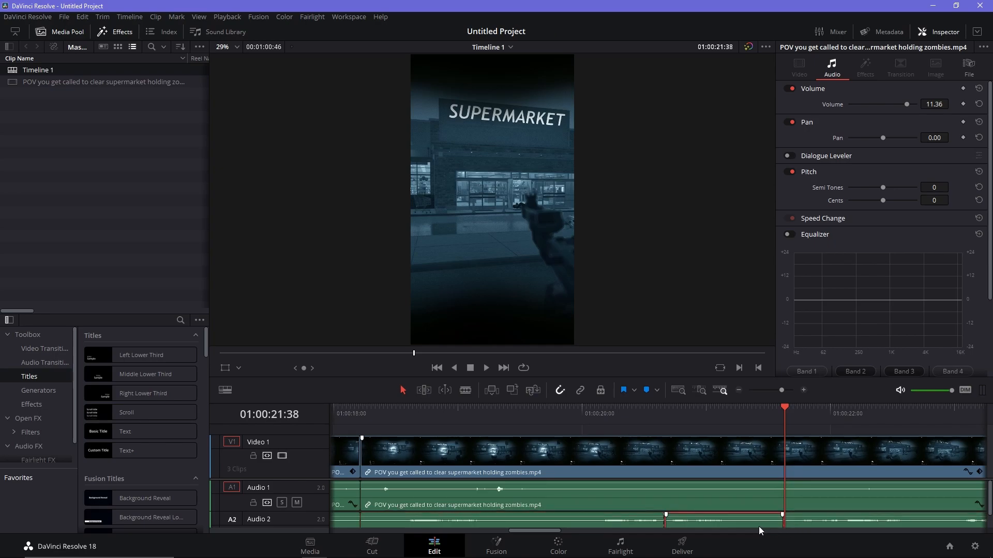
pyautogui.press('Delete')
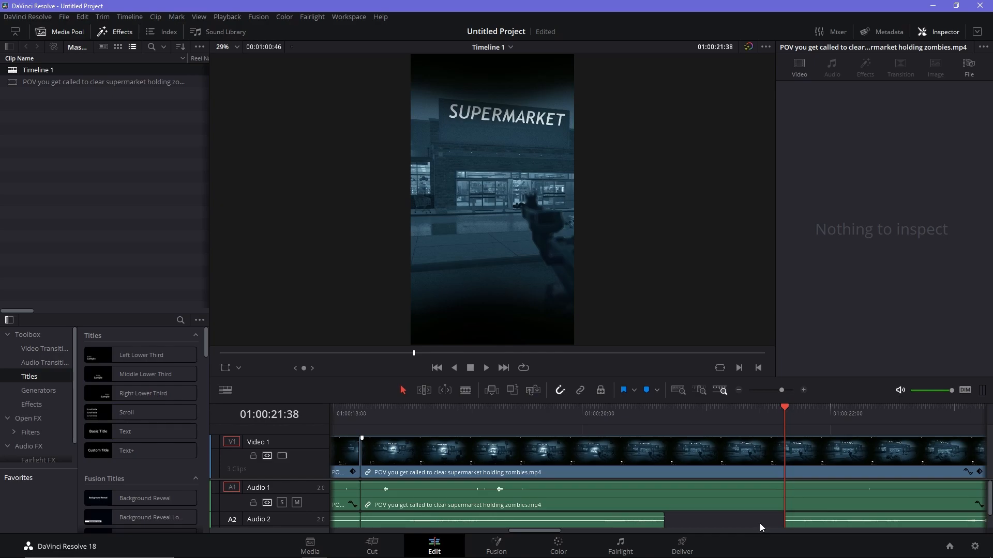
# Play the timeline from the cut at 01:00:18:13 to 01:00:44:34 to review the edits and find the next cut point
pyautogui.scroll(-5, 759, 523)
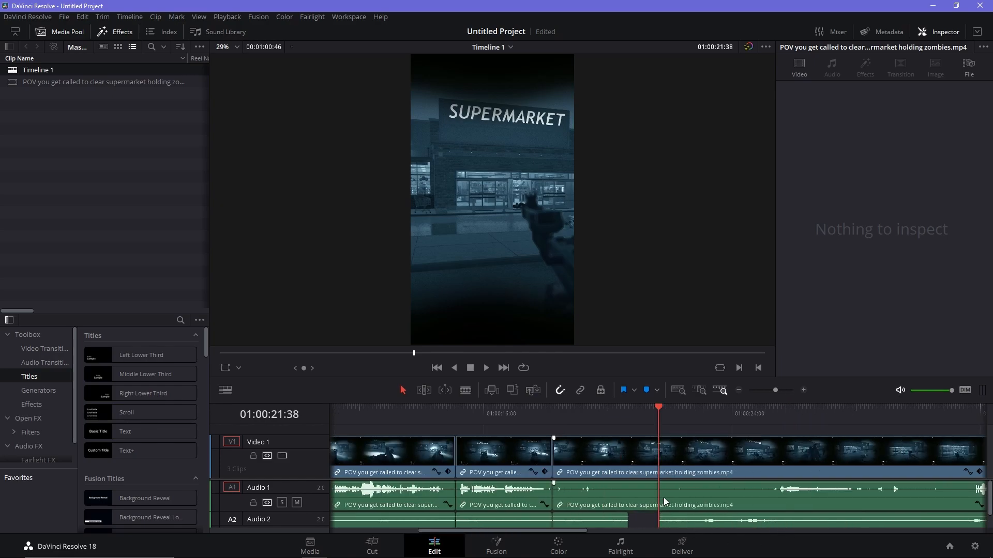
pyautogui.click(554, 414)
pyautogui.press('space')
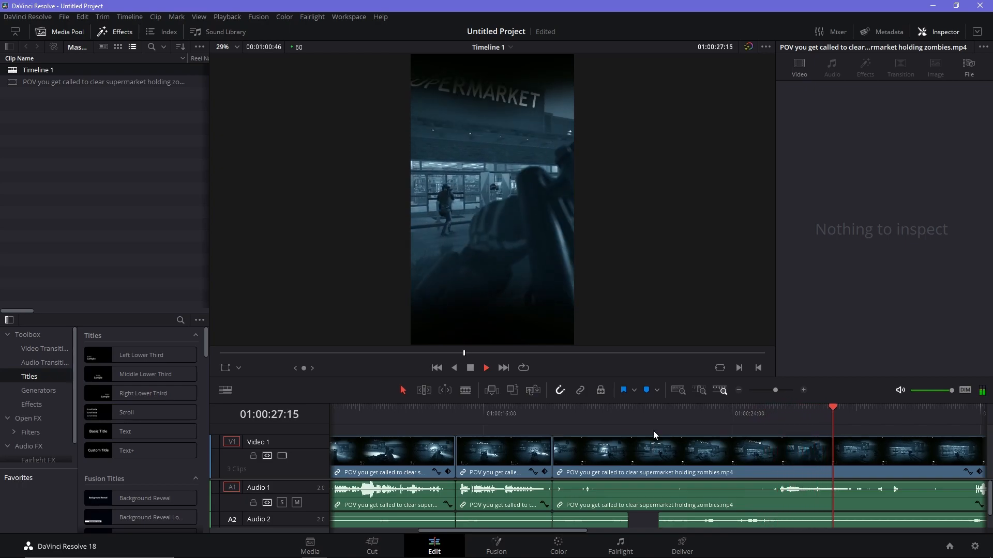
pyautogui.hotkey('ctrl', '-')
pyautogui.hotkey('ctrl', '-')
pyautogui.hotkey('ctrl', '=')
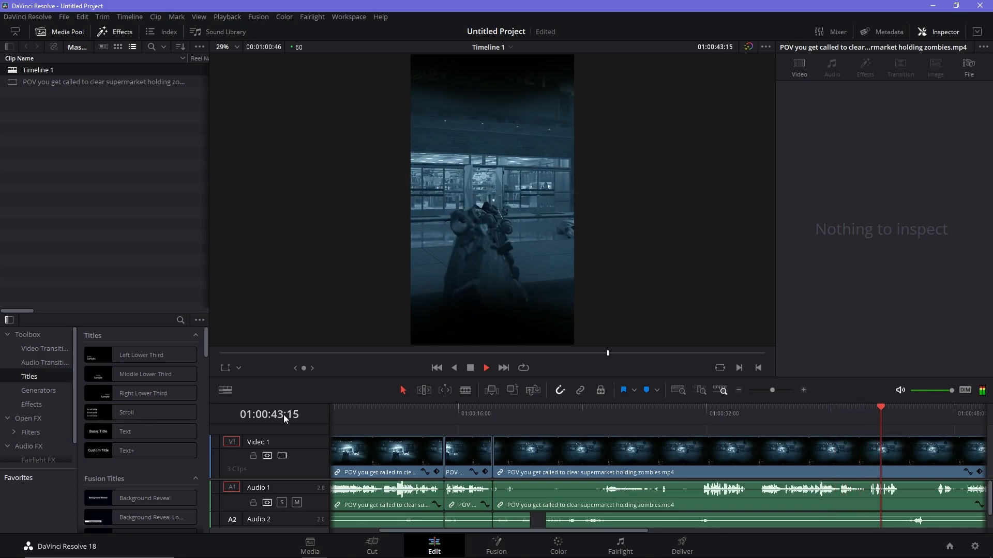
pyautogui.press('space')
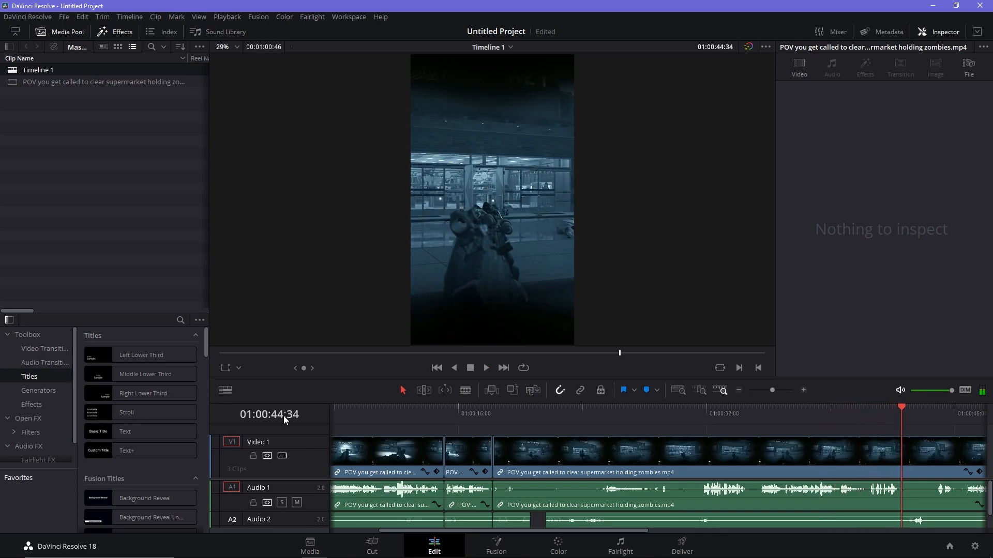
# Replay the passage leading up to 01:00:42:45 and split the clips on all tracks at 01:00:42:33
pyautogui.click(773, 420)
pyautogui.press('space')
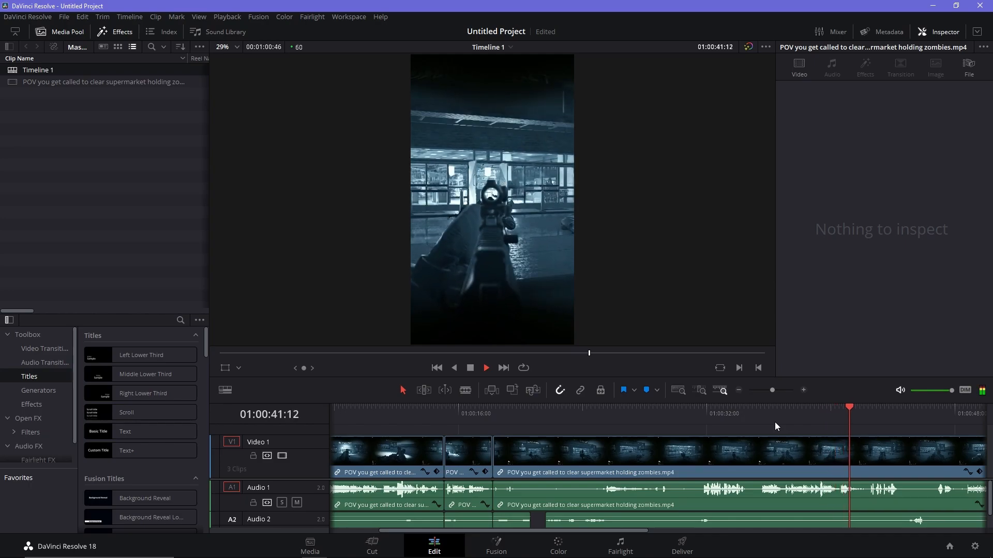
pyautogui.press('space')
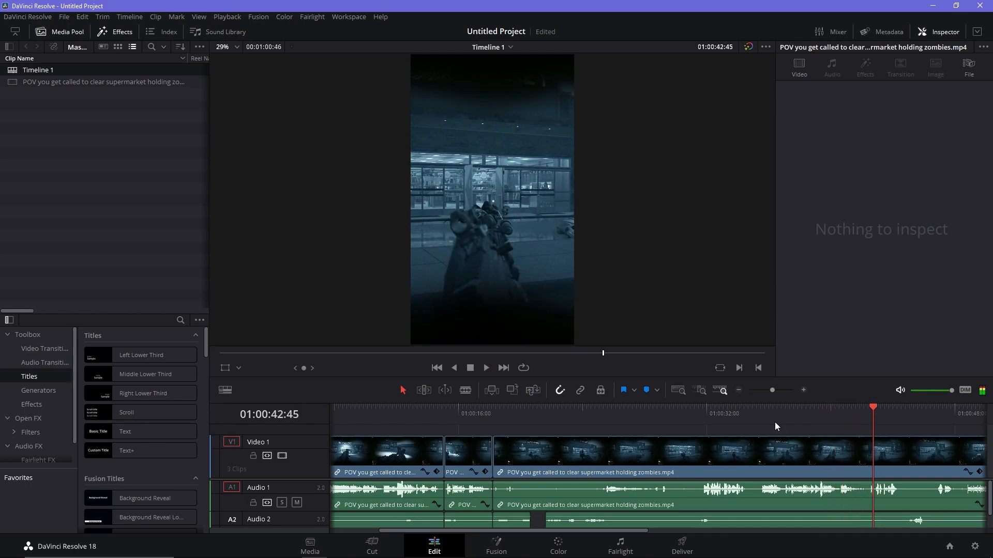
pyautogui.click(867, 418)
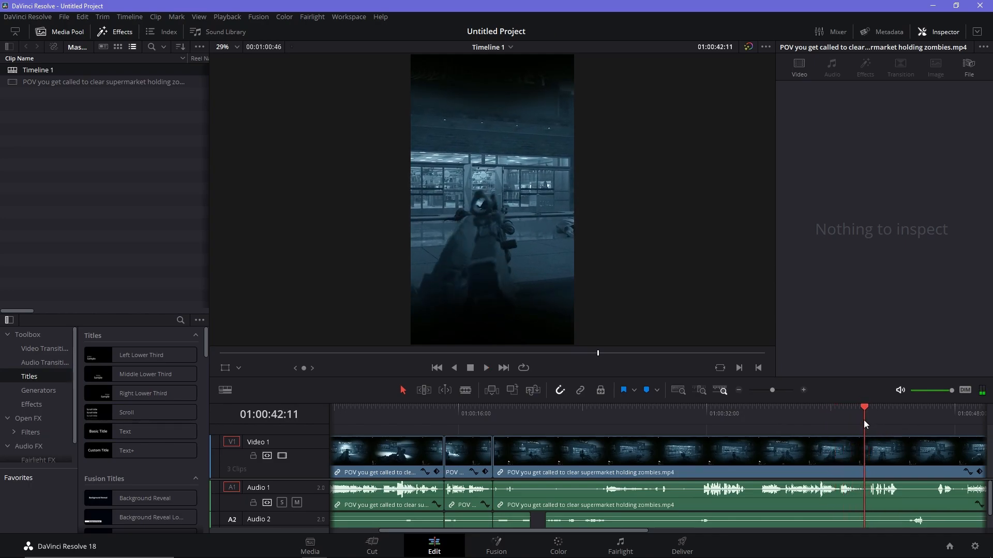
pyautogui.moveTo(865, 412); pyautogui.dragTo(870, 410)
pyautogui.hotkey('ctrl', 'b')
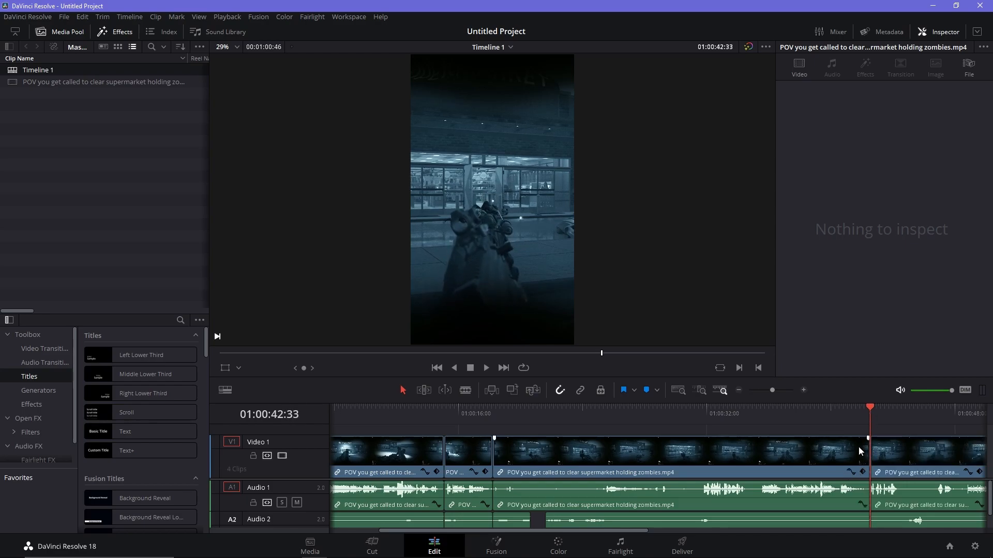
# Play the rest of the timeline from the split at 01:00:42:33 and replay the passage leading up to that split
pyautogui.press('space')
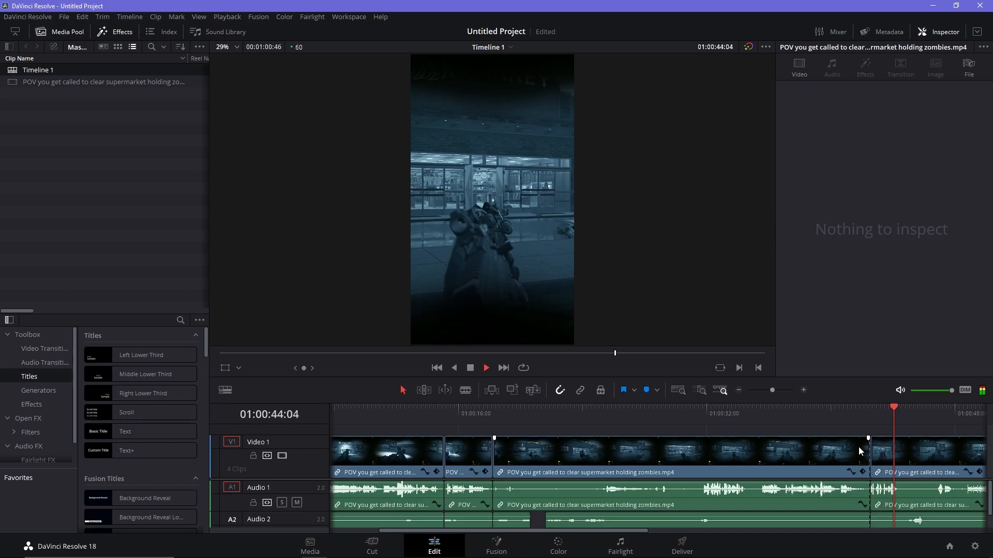
pyautogui.hotkey('ctrl', '-')
pyautogui.hotkey('ctrl', '-')
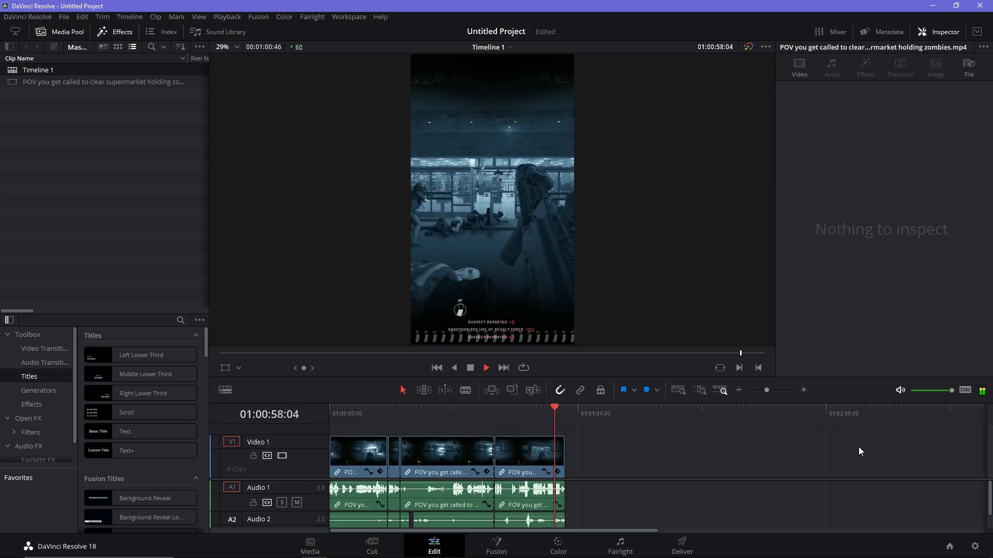
pyautogui.press('space')
pyautogui.click(470, 415)
pyautogui.press('space')
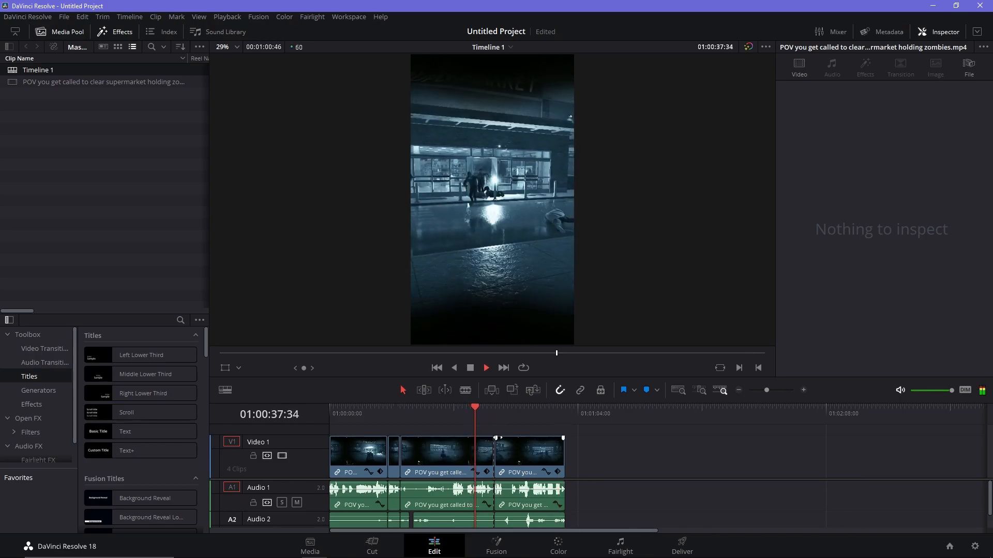
# Delete the remaining video and audio clips after the split at 01:00:42:33 so the timeline ends there
pyautogui.click(491, 411)
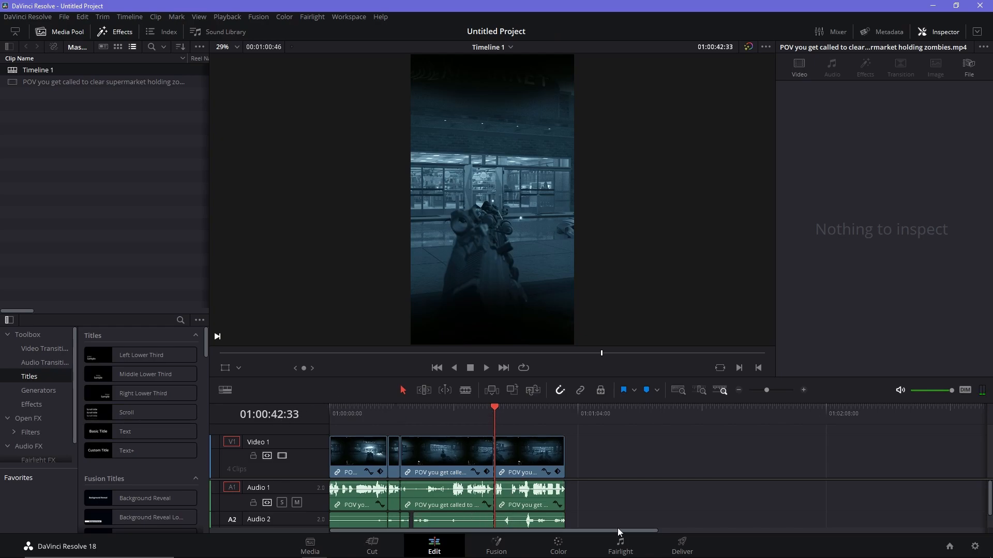
pyautogui.click(532, 457)
pyautogui.press('Delete')
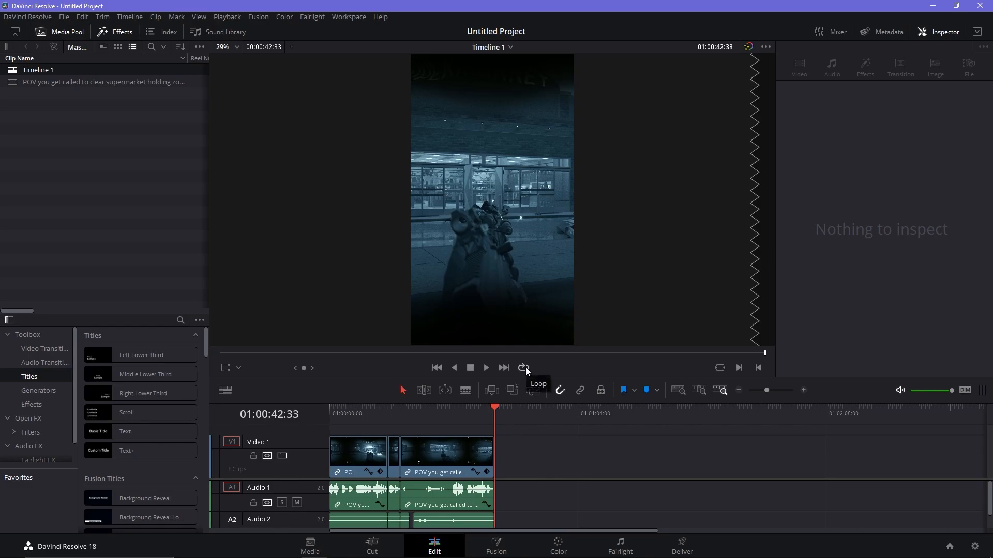
# Play the end of the timeline with looping on to check how it runs into the opening, and return to the start
pyautogui.moveTo(488, 415); pyautogui.dragTo(473, 414)
pyautogui.press('space')
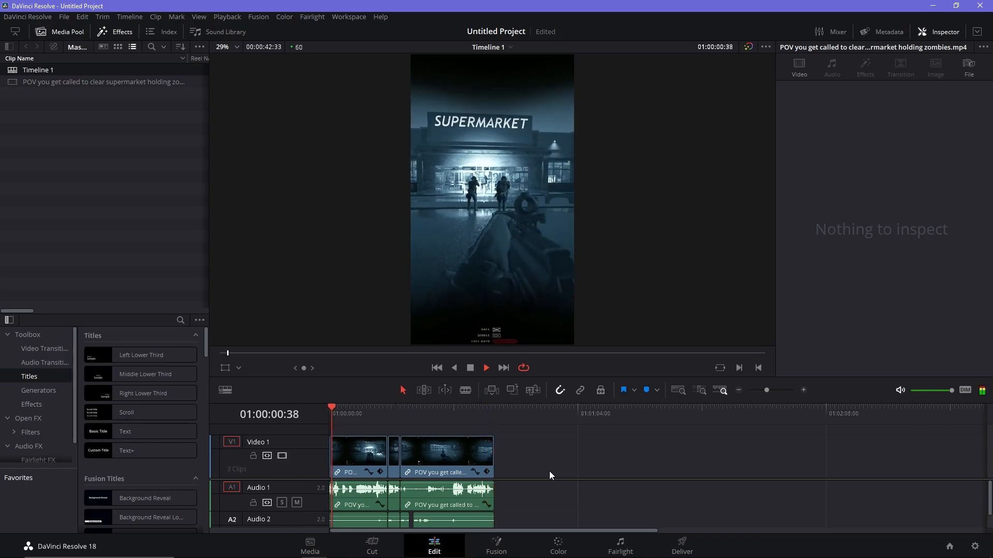
pyautogui.press('space')
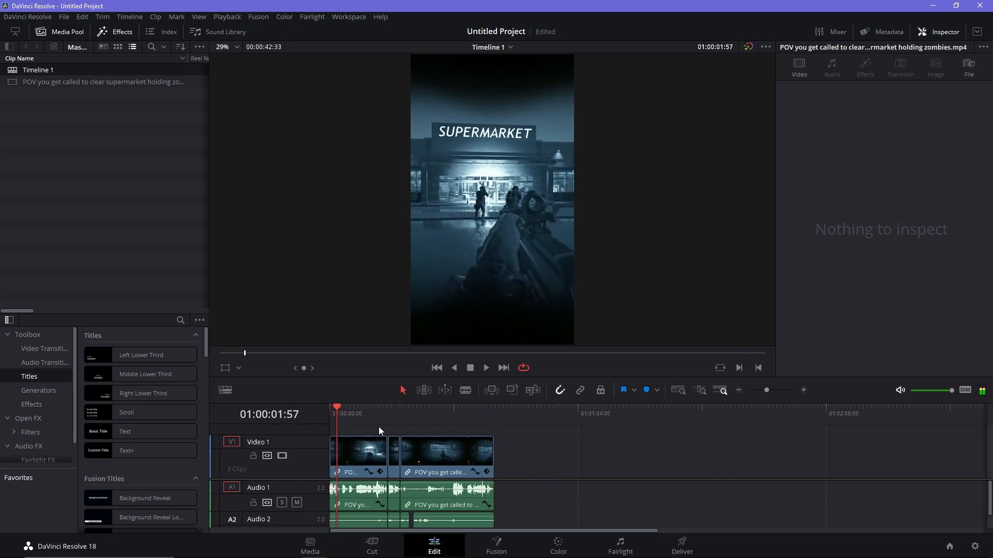
pyautogui.press('Home')
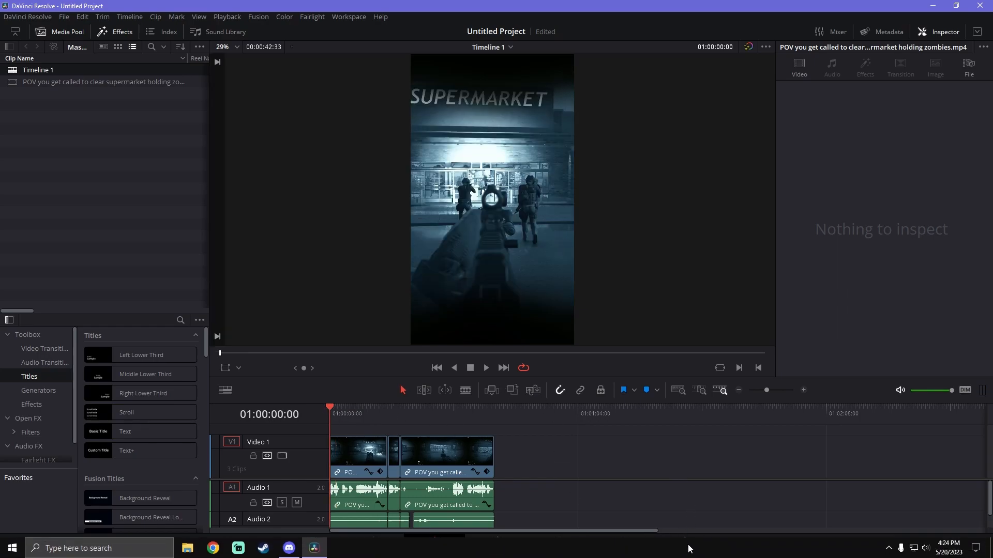
# In the render settings, set the export format to MP4 and the file name to Clearing Zombie Super Market
pyautogui.click(683, 544)
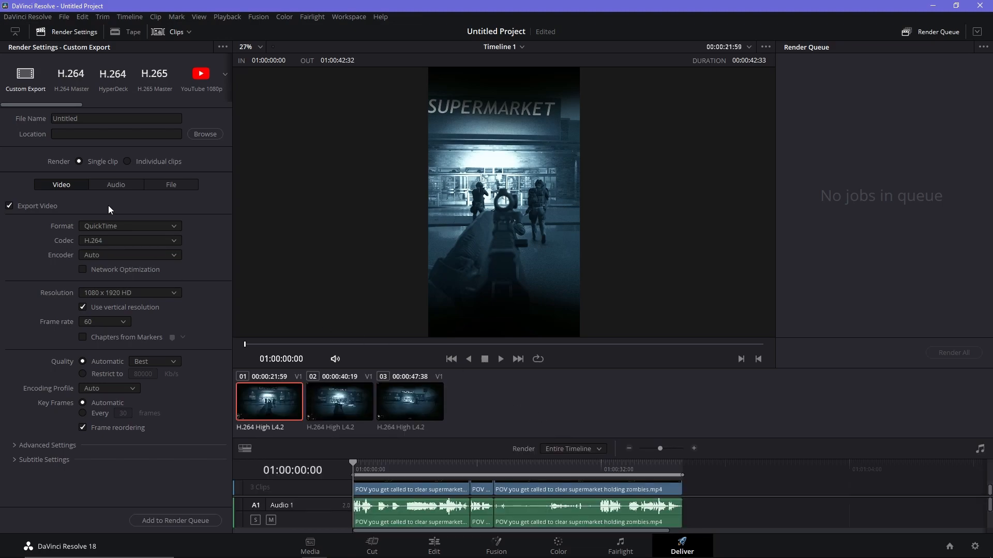
pyautogui.click(104, 227)
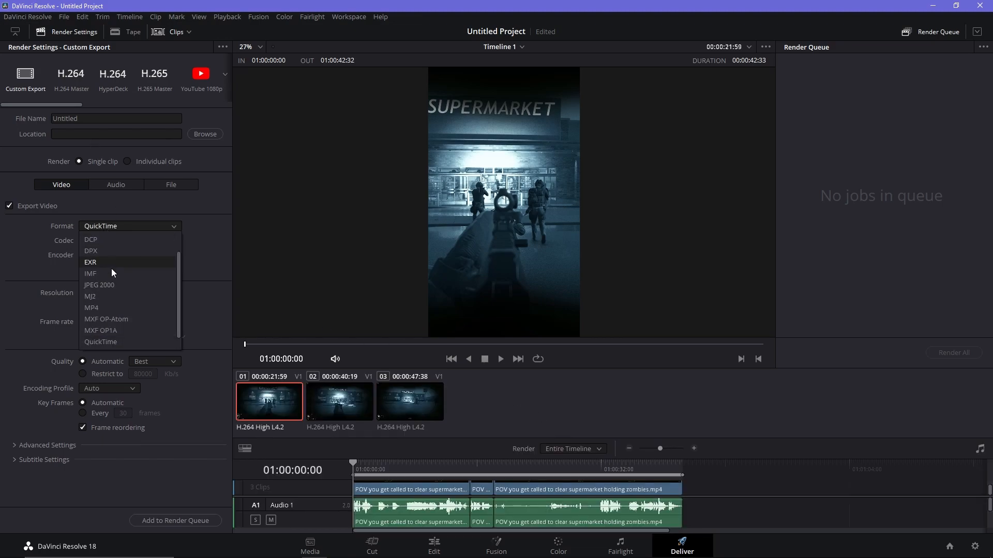
pyautogui.click(99, 306)
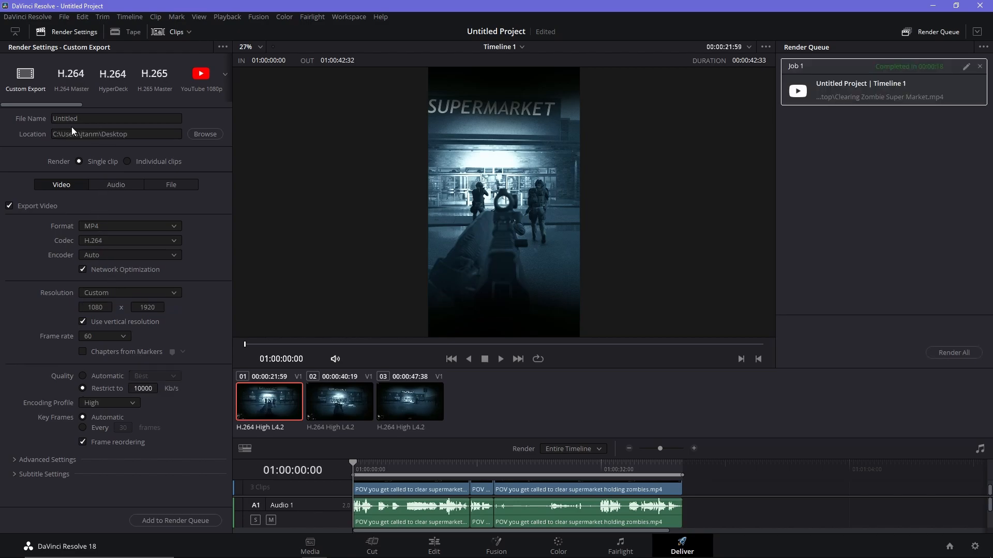
pyautogui.doubleClick(67, 117)
pyautogui.write('Clearing Zombie Super Market')
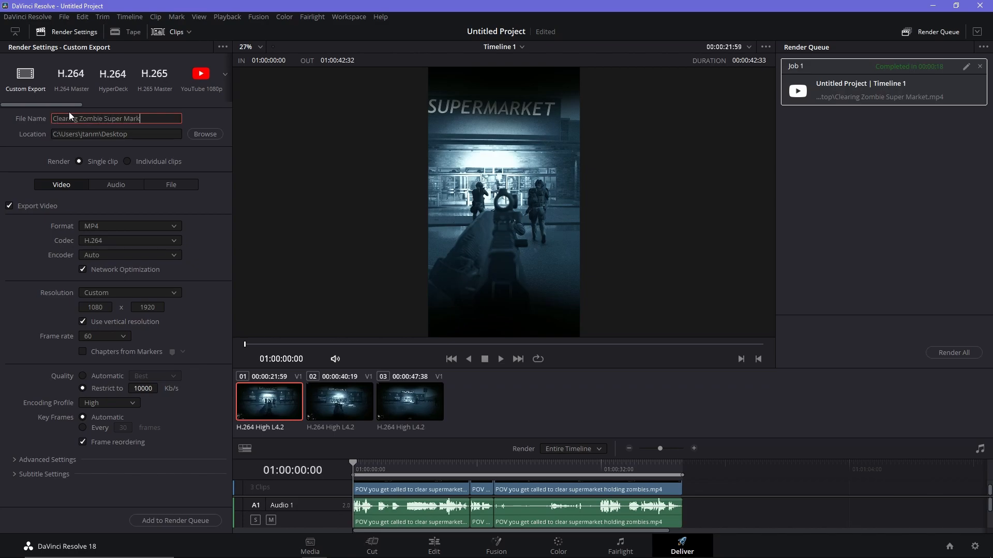
# Add the export to the render queue, replacing the existing file of the same name, and render it
pyautogui.click(164, 520)
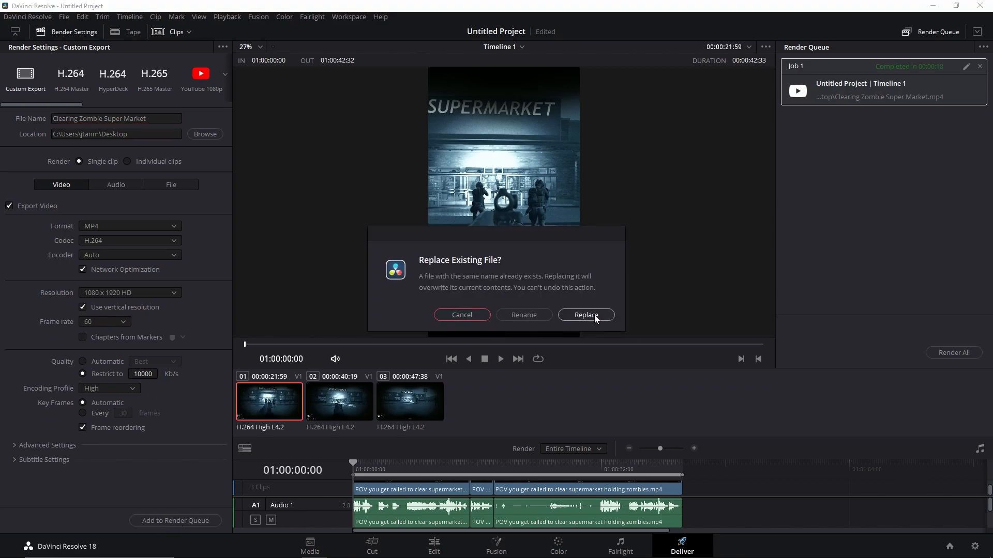
pyautogui.click(586, 315)
pyautogui.click(957, 353)
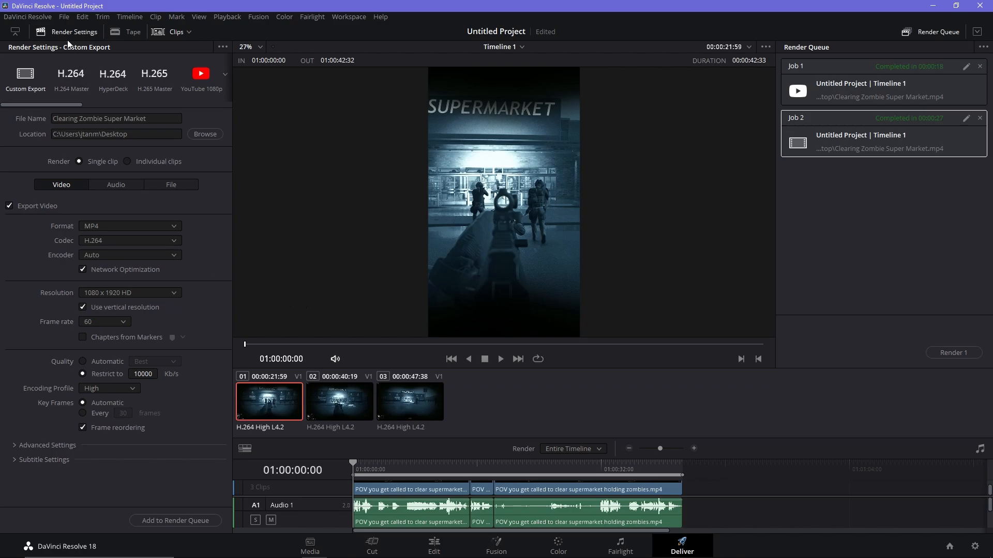
pyautogui.click(65, 17)
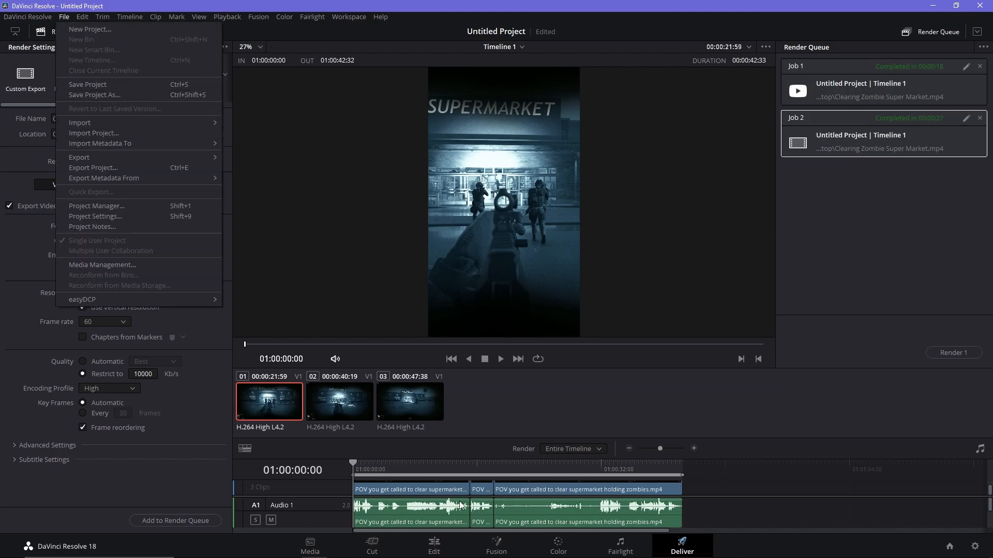
pyautogui.click(567, 503)
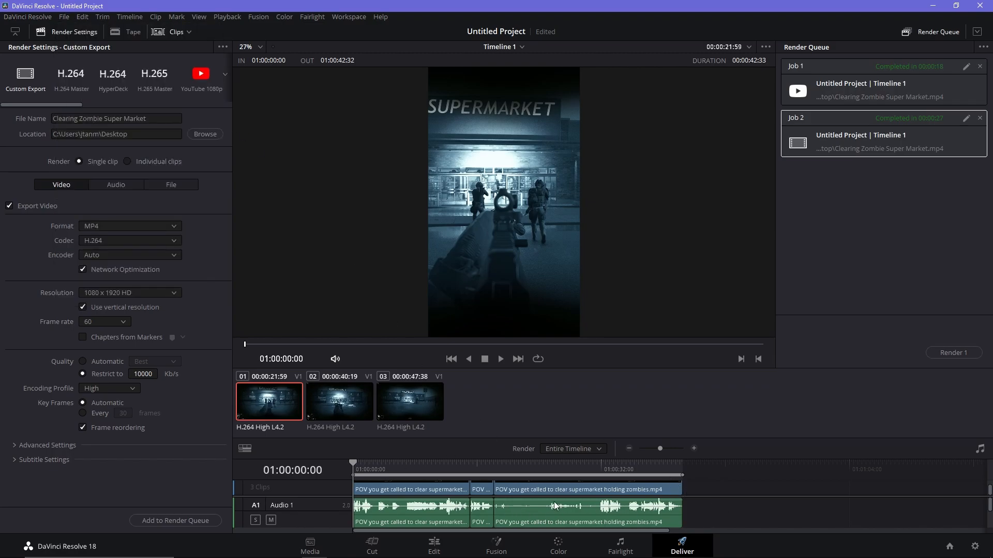